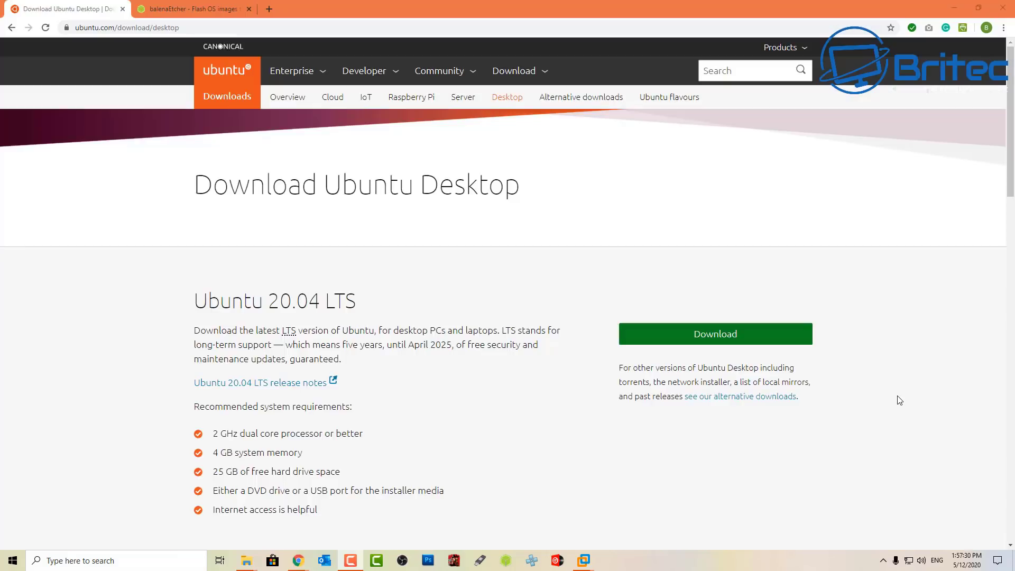
- Download the Ubuntu 20.04 LTS desktop ISO from ubuntu.com/download/desktop
click(717, 341)
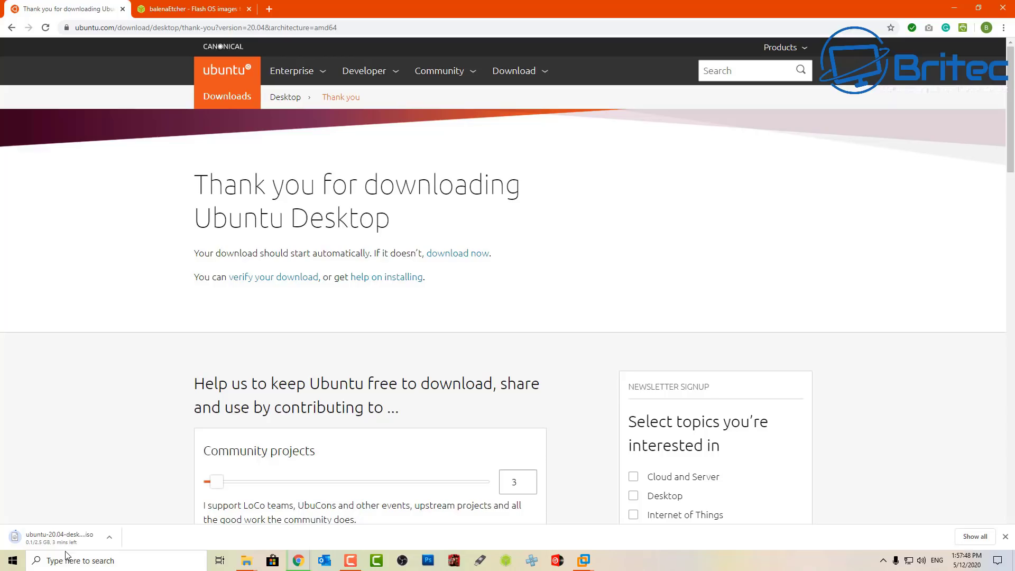
- Download the balenaEtcher installer for Windows (x86|x64) from the balenaEtcher tab
click(169, 10)
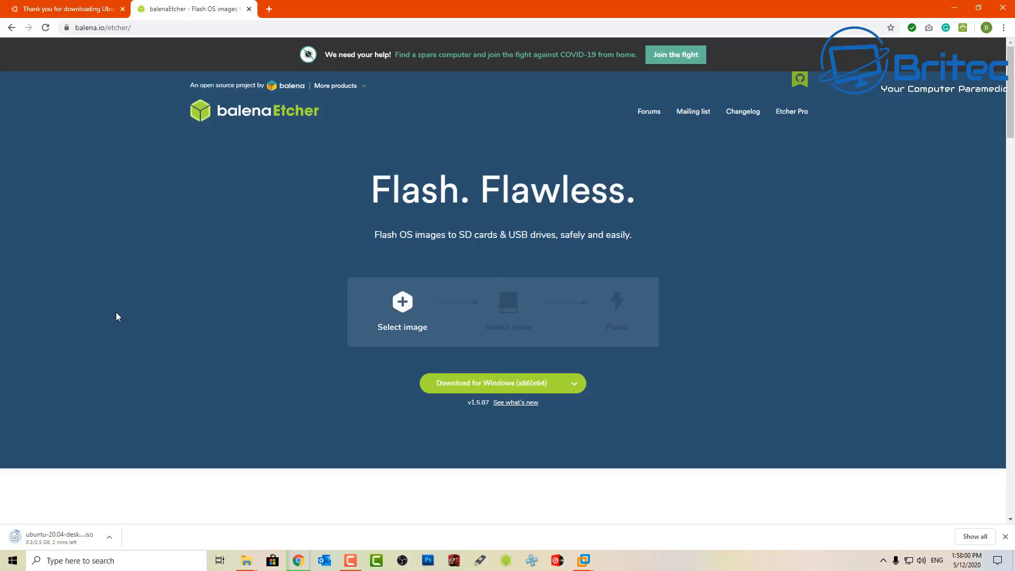
click(477, 386)
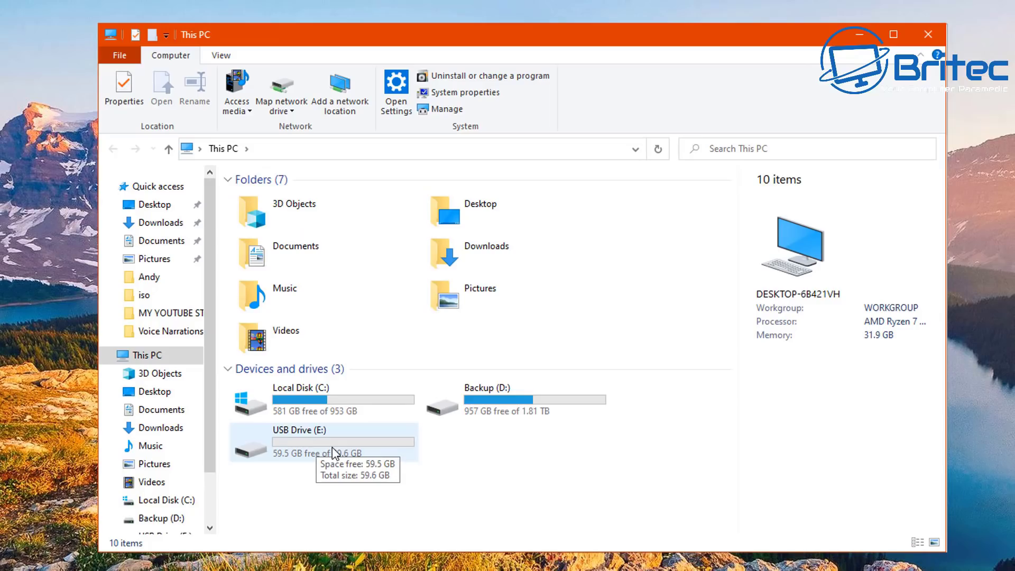
- Close This PC and minimise the Linux Upgrade folder window
click(928, 35)
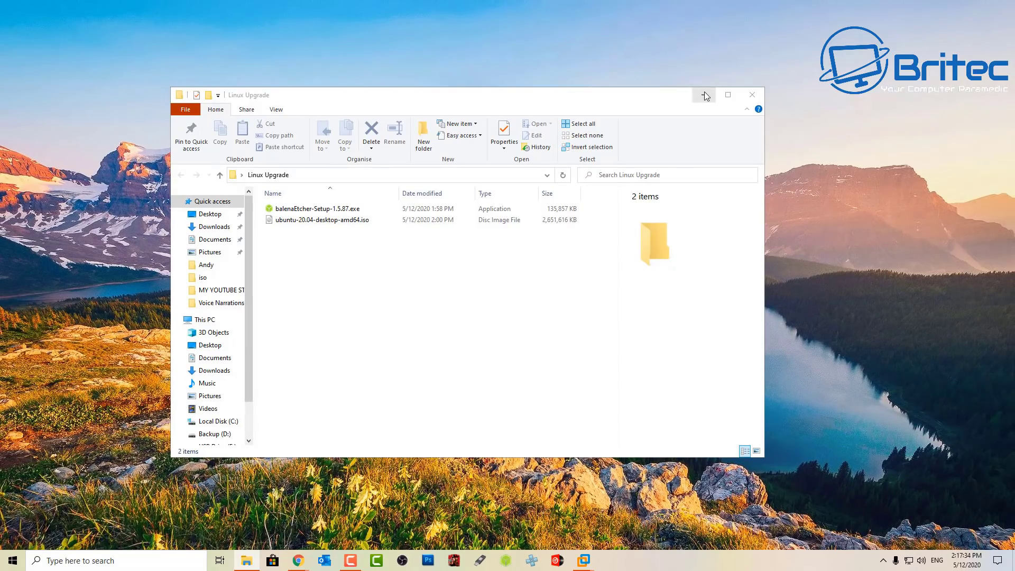
click(704, 95)
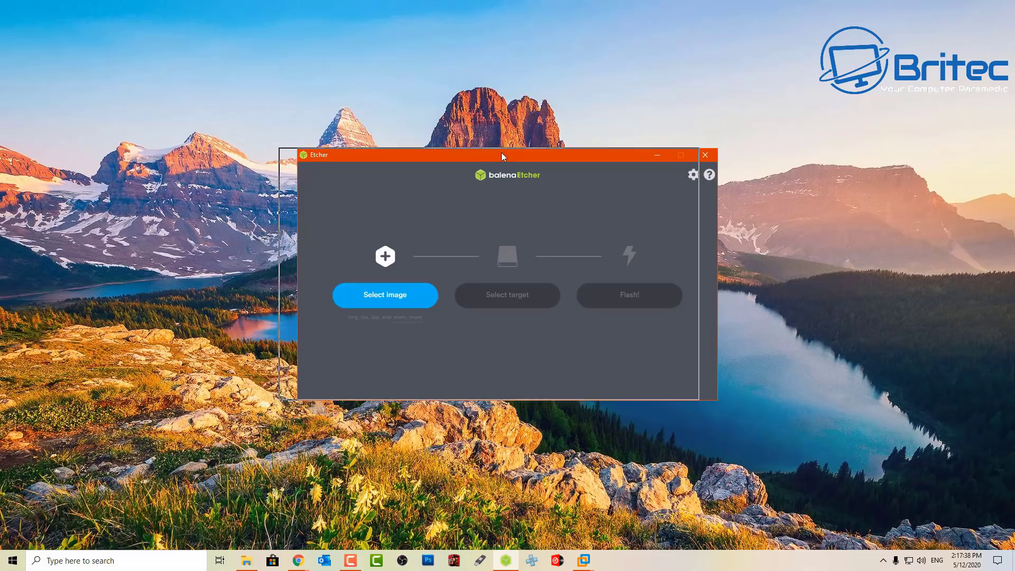
- Load ubuntu-20.04-desktop-amd64.iso as the image in balenaEtcher
drag(501, 153, 482, 152)
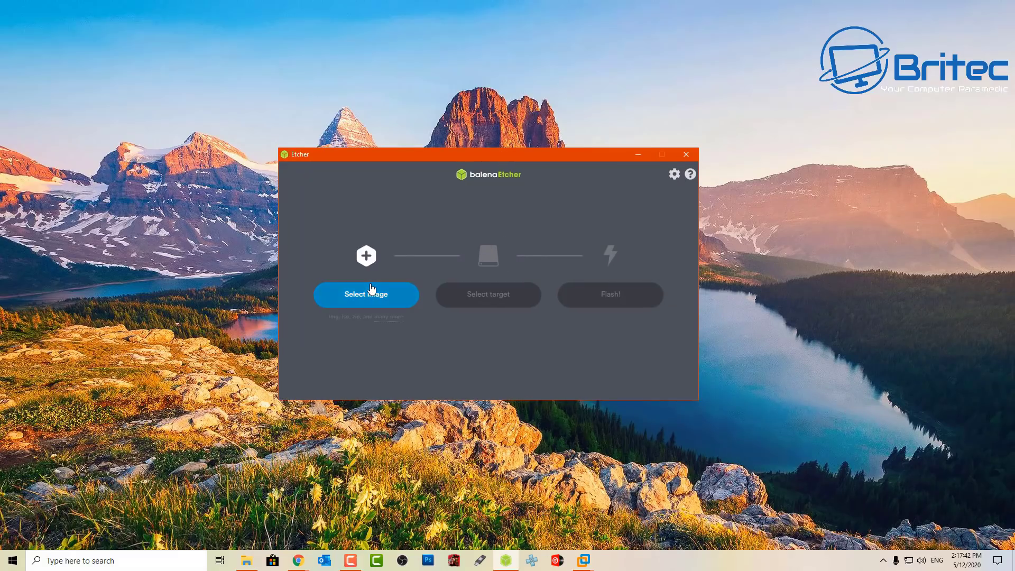
click(371, 291)
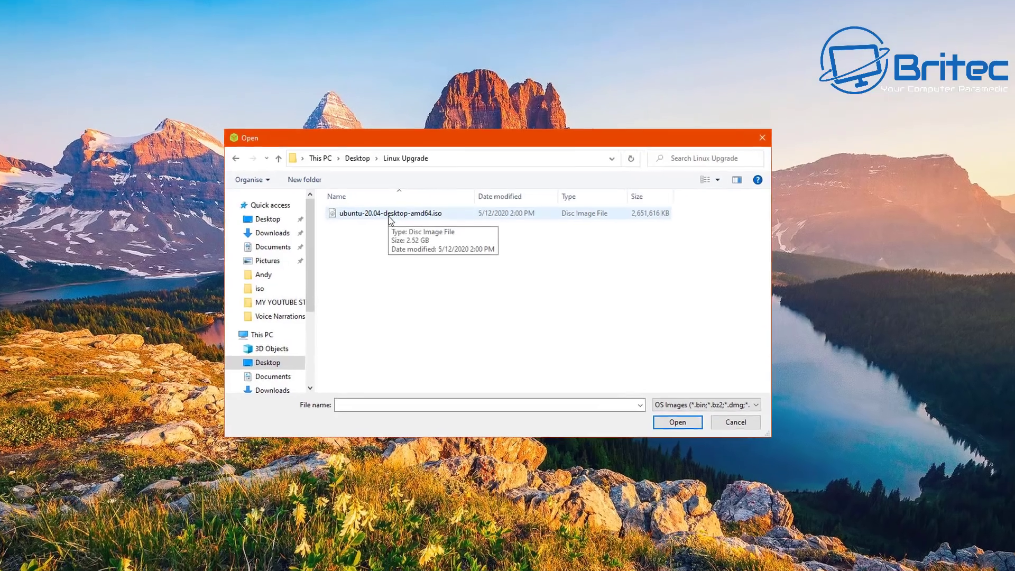
click(397, 220)
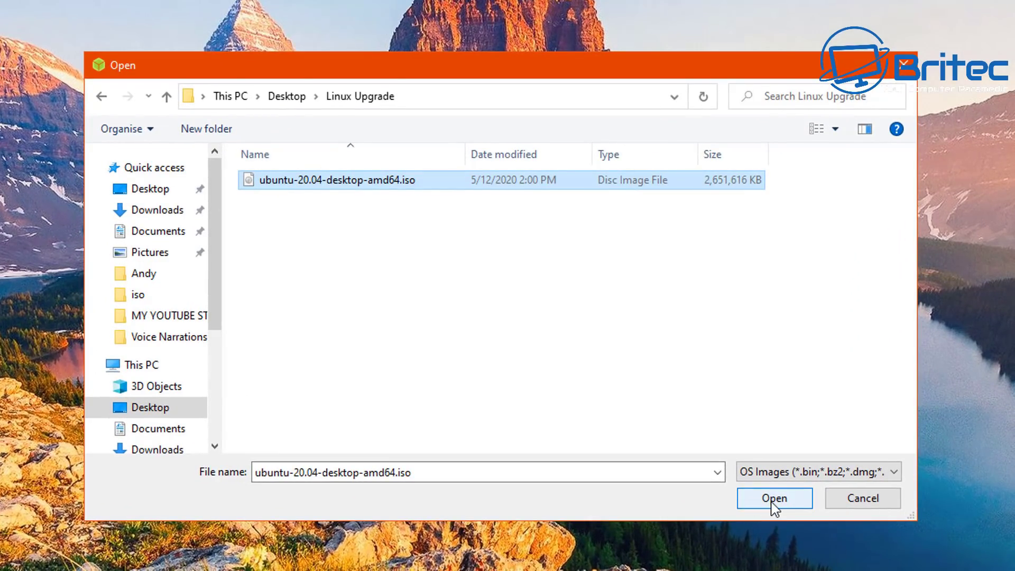
click(772, 499)
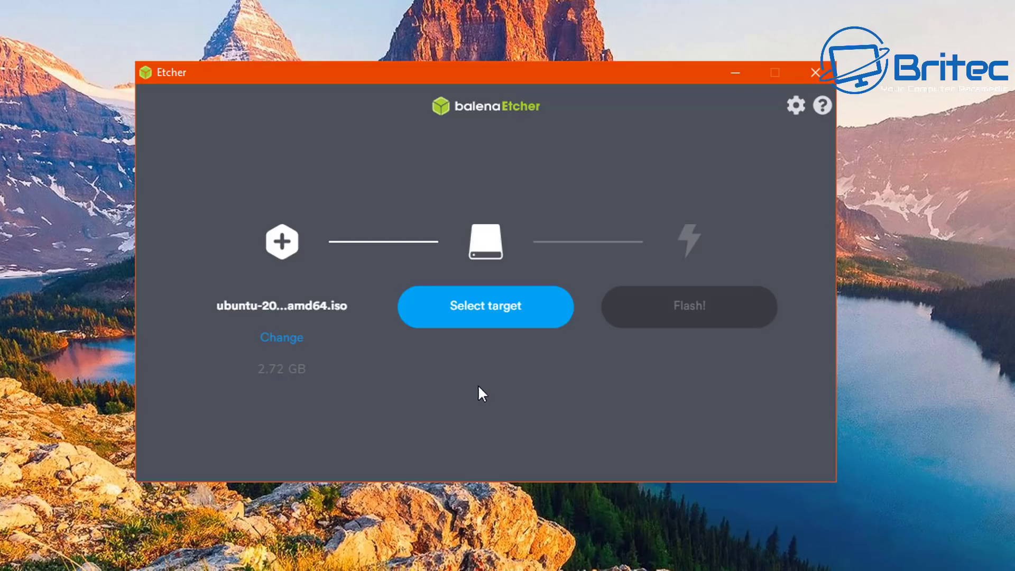
- Set the SanDisk Cruzer Edge 64 GB USB drive as the flash target
click(482, 316)
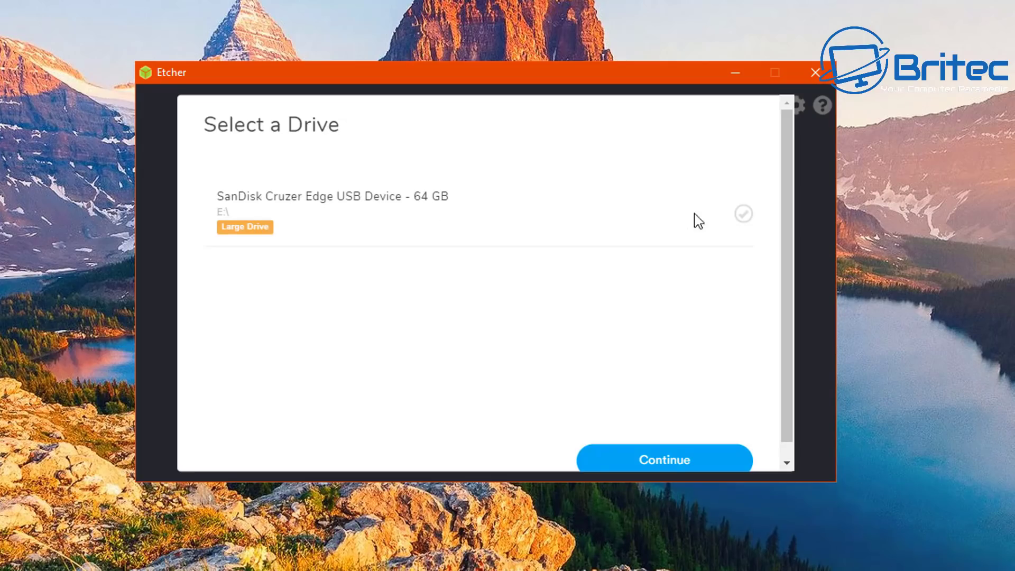
click(745, 214)
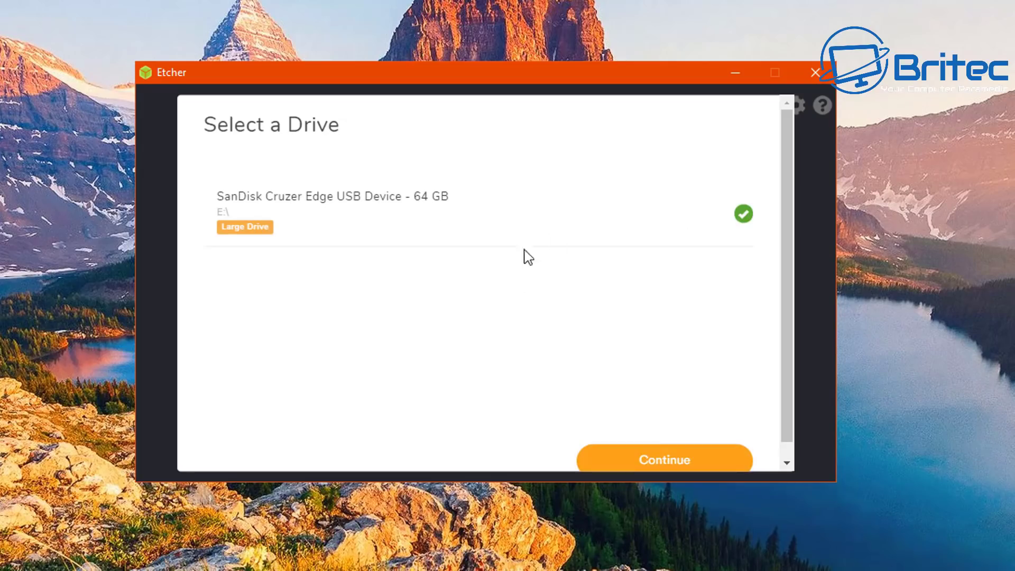
click(694, 463)
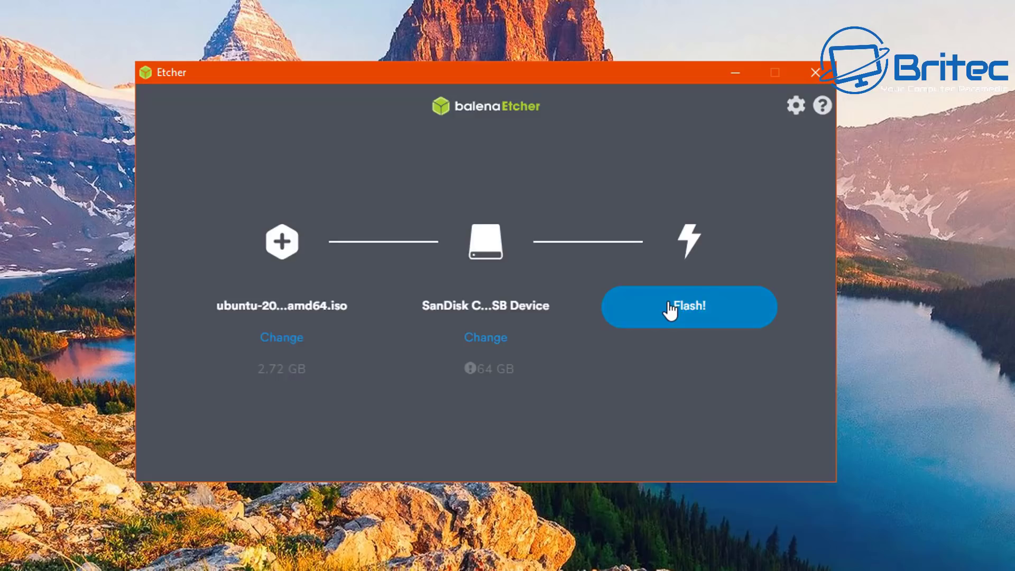
- Flash the Ubuntu image to the SanDisk drive, confirming the large-drive warning
click(670, 311)
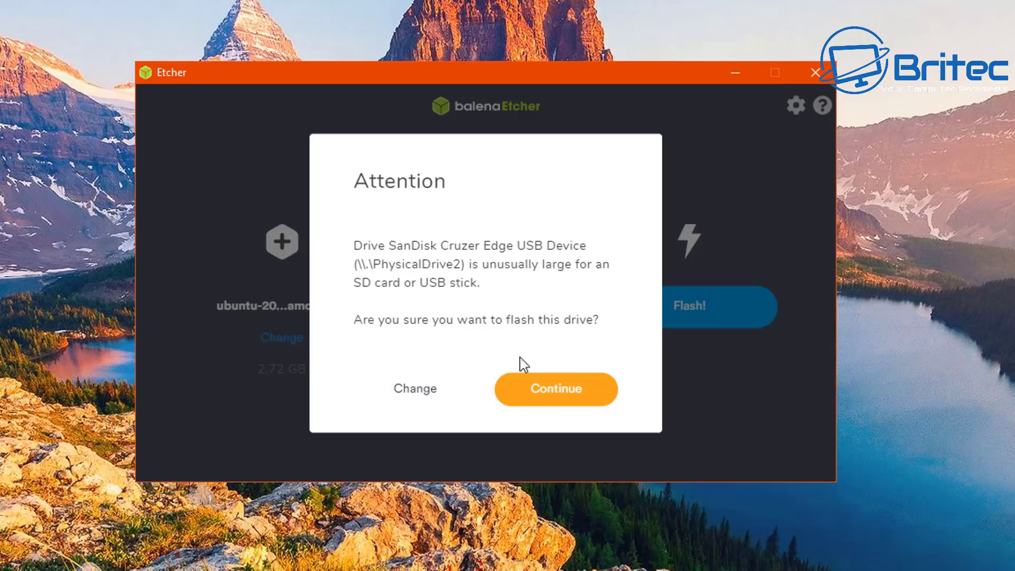
click(537, 395)
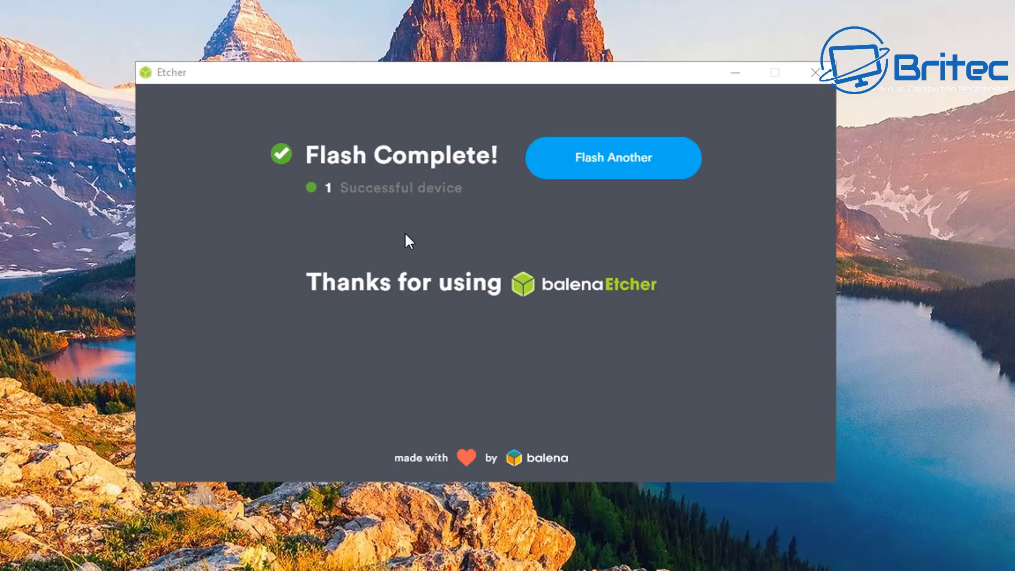
- Exit balenaEtcher after the successful flash
click(812, 74)
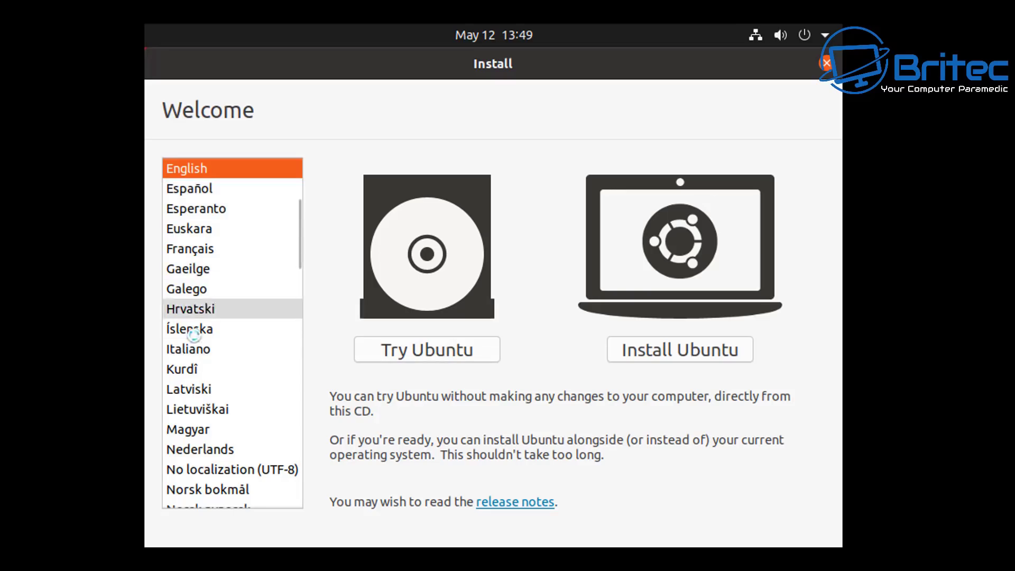
- Begin installing Ubuntu in English with the English (UK) keyboard layout
drag(299, 228, 276, 169)
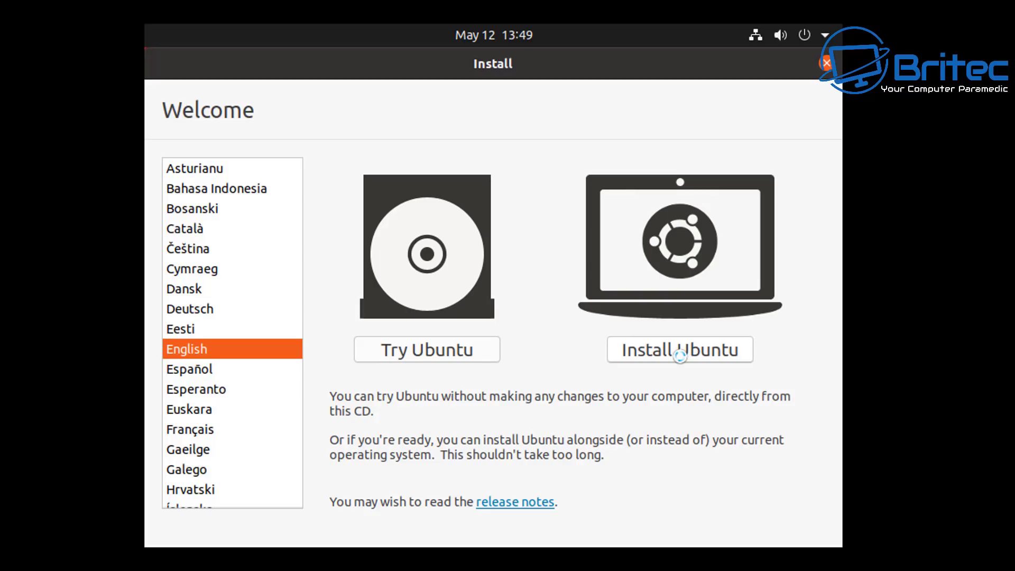
click(679, 356)
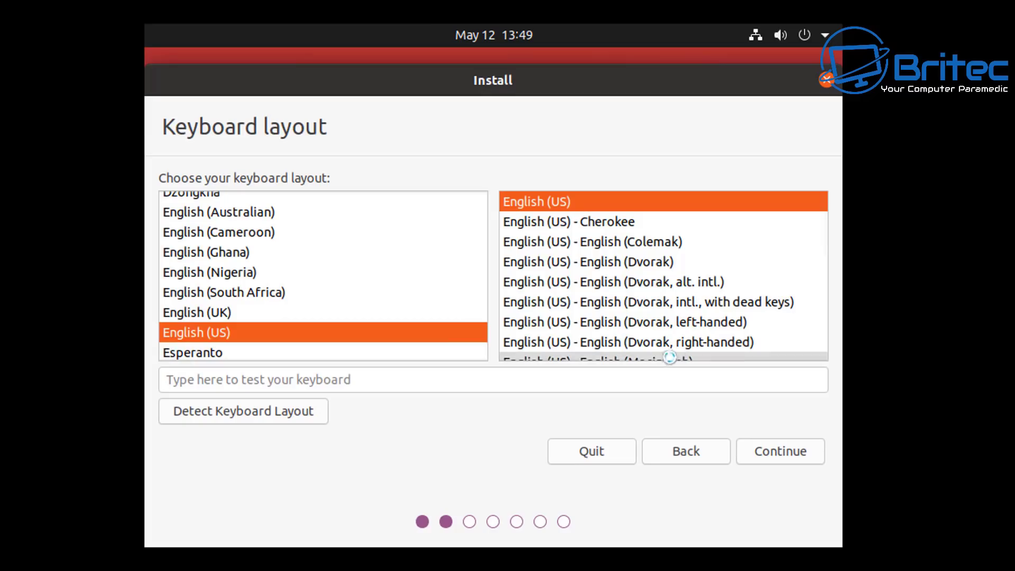
click(222, 312)
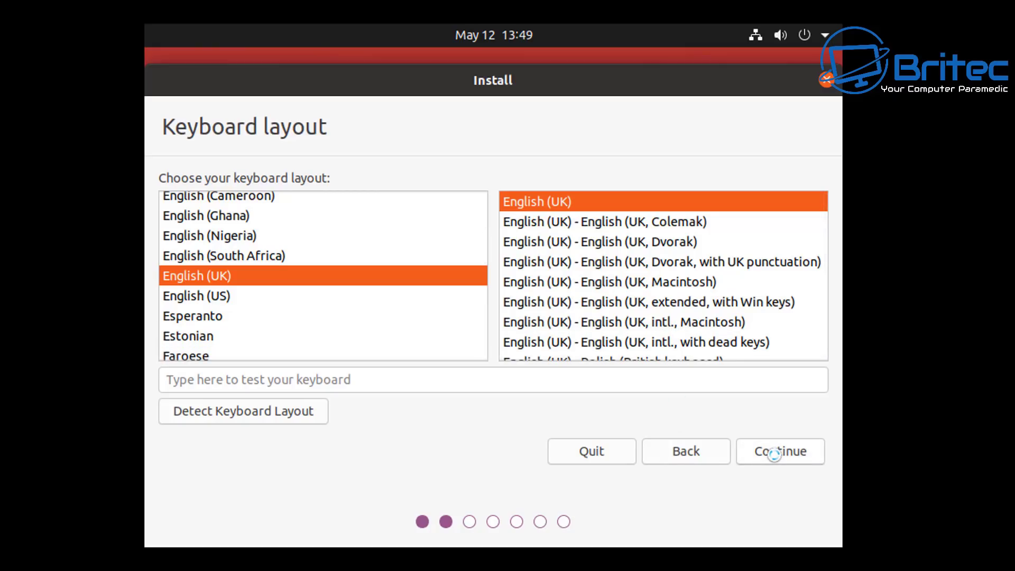
click(774, 452)
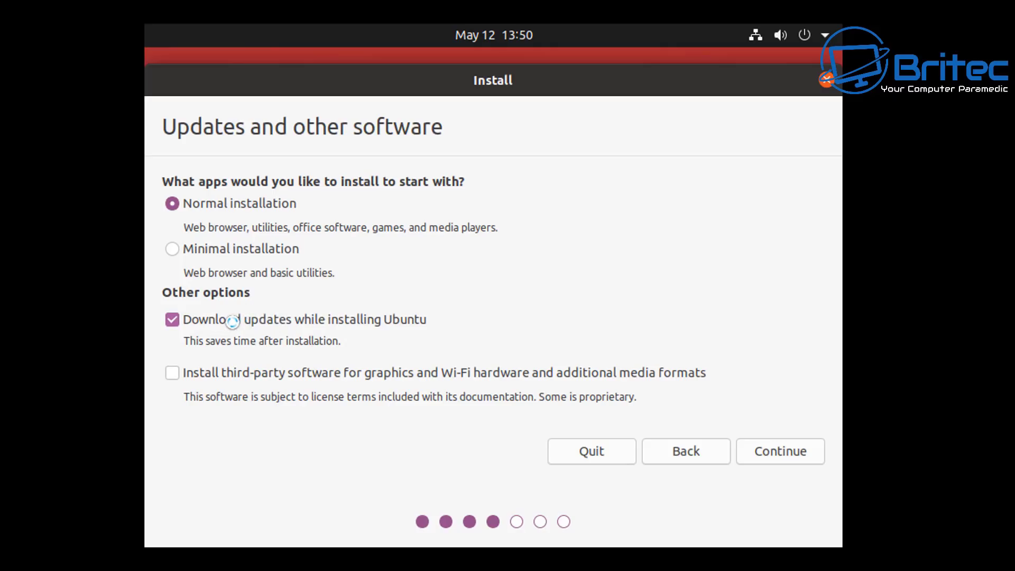
- Keep Normal installation with updates, and add third-party drivers and media formats
click(193, 328)
click(177, 323)
click(172, 373)
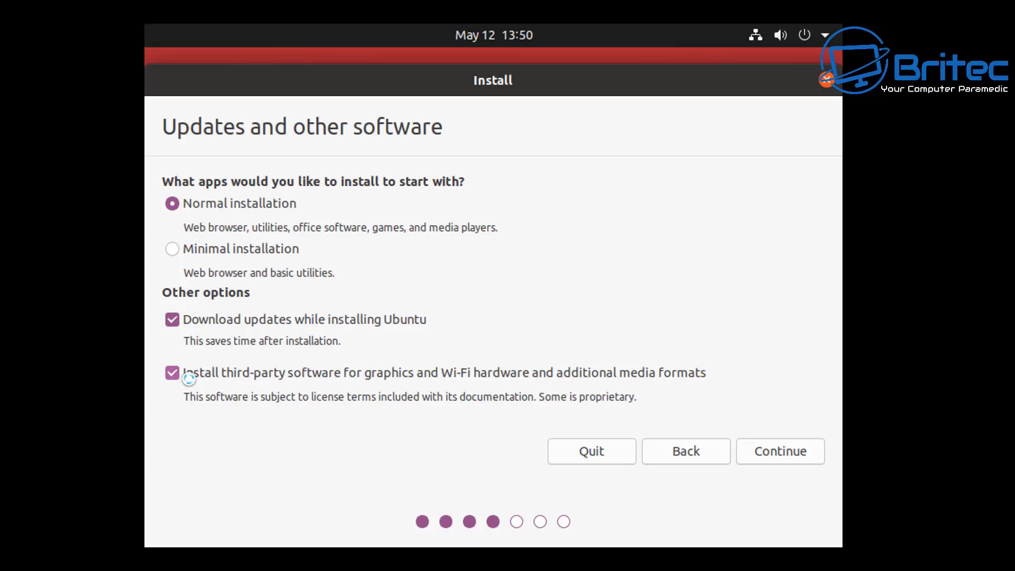
click(766, 453)
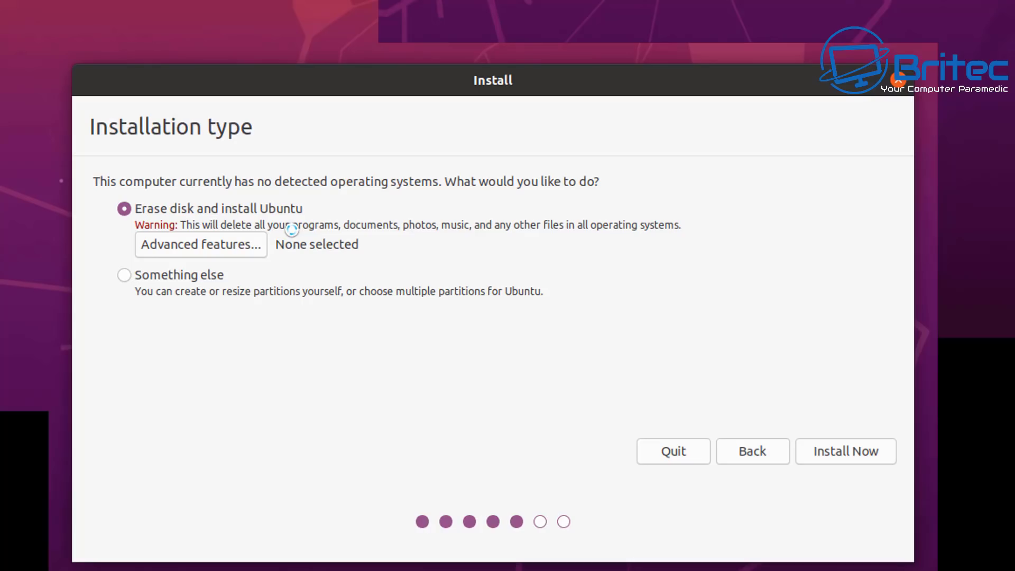
- Erase the whole disk for Ubuntu without advanced features and approve the partition changes
click(234, 249)
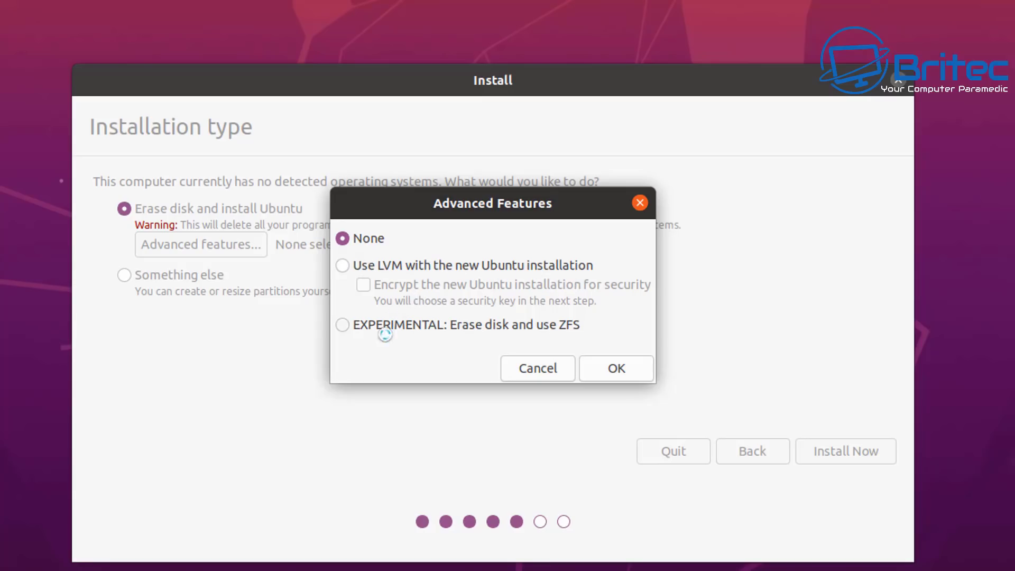
click(531, 370)
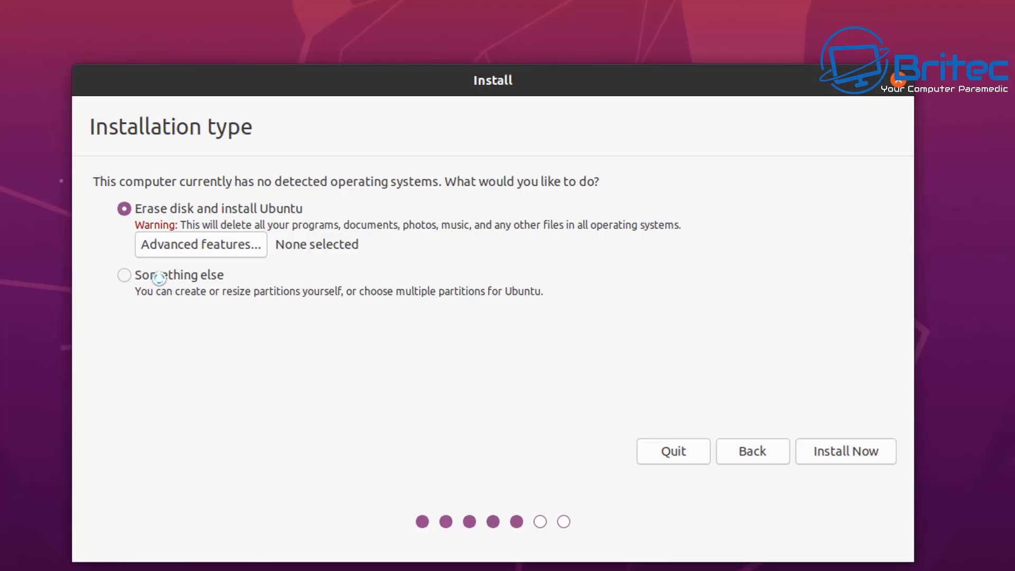
click(837, 453)
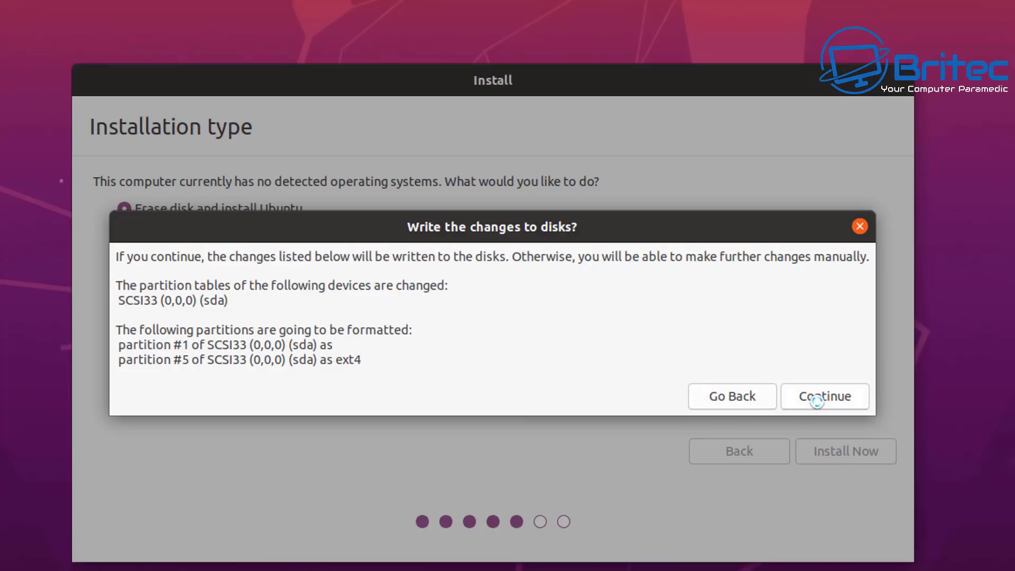
click(801, 397)
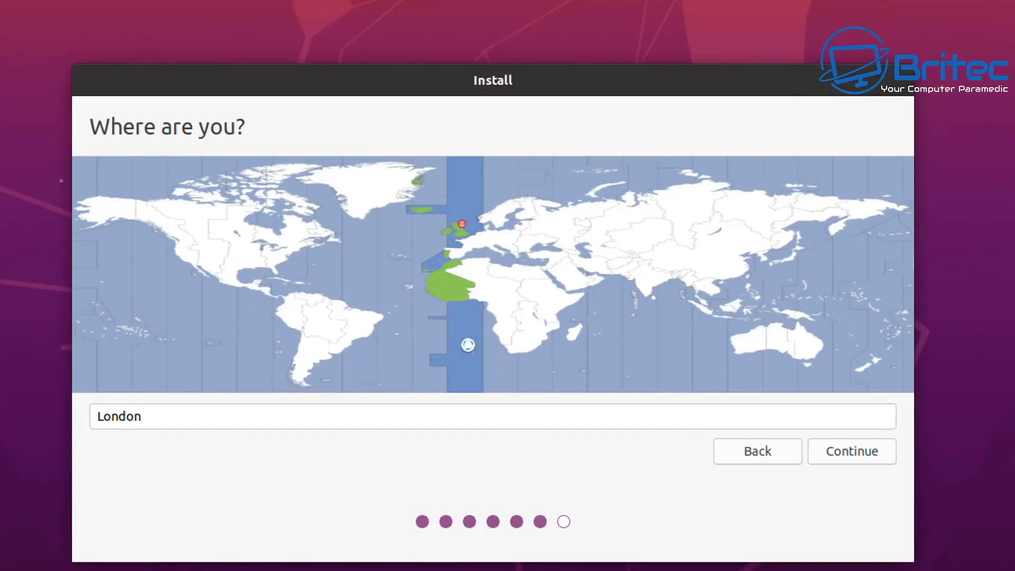
- Keep London as the location and enter the user's name
click(861, 453)
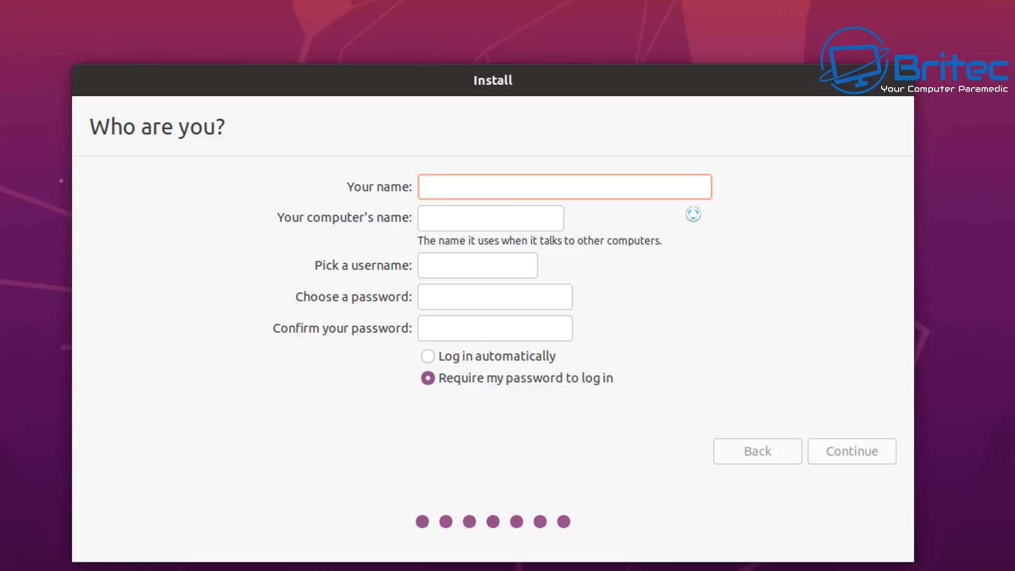
text(Brian)
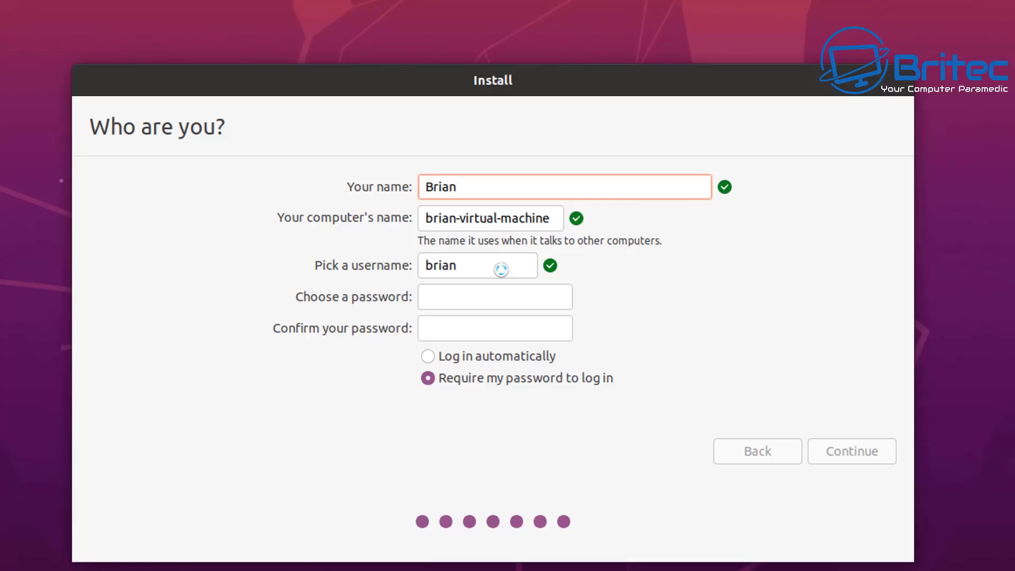
key(ctrl+a)
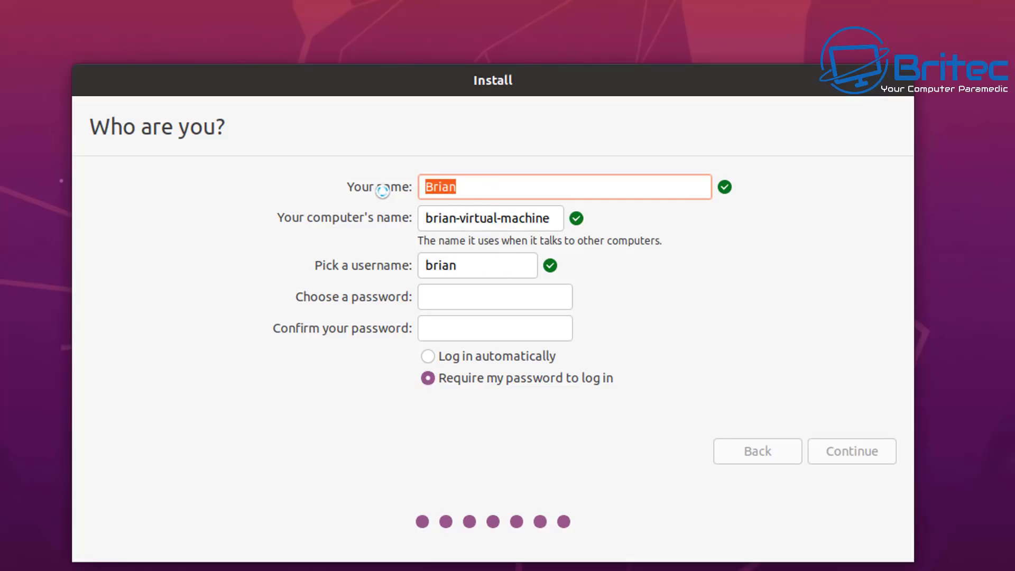
text(Britec)
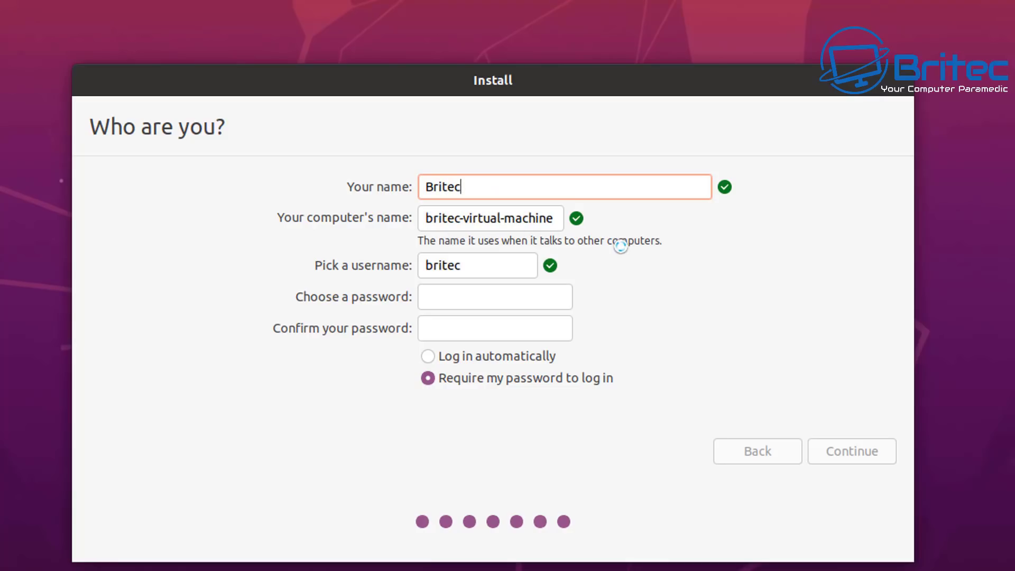
- Set and confirm the account password, choose automatic login, and start installing
click(458, 296)
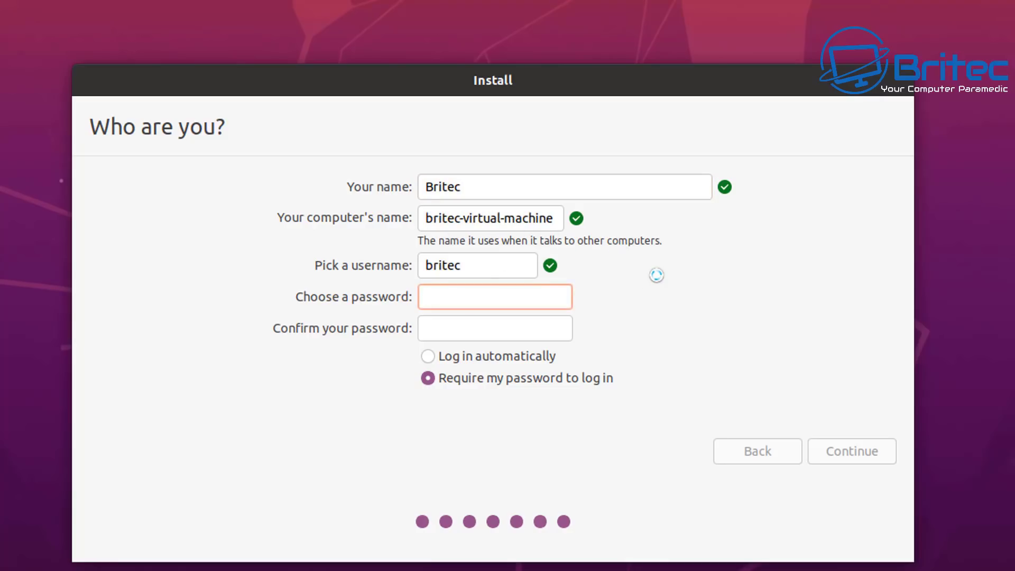
text(1234)
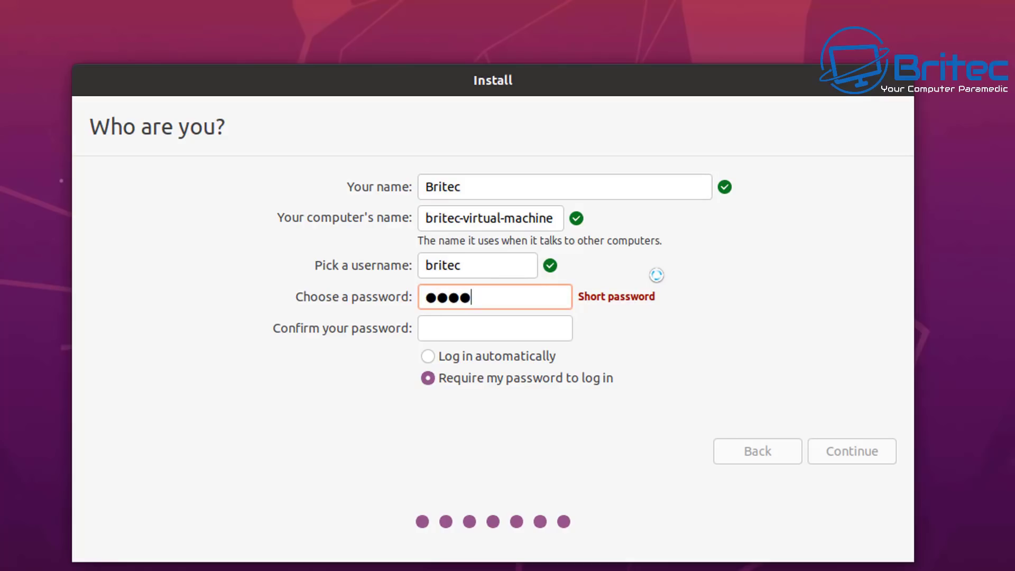
click(478, 326)
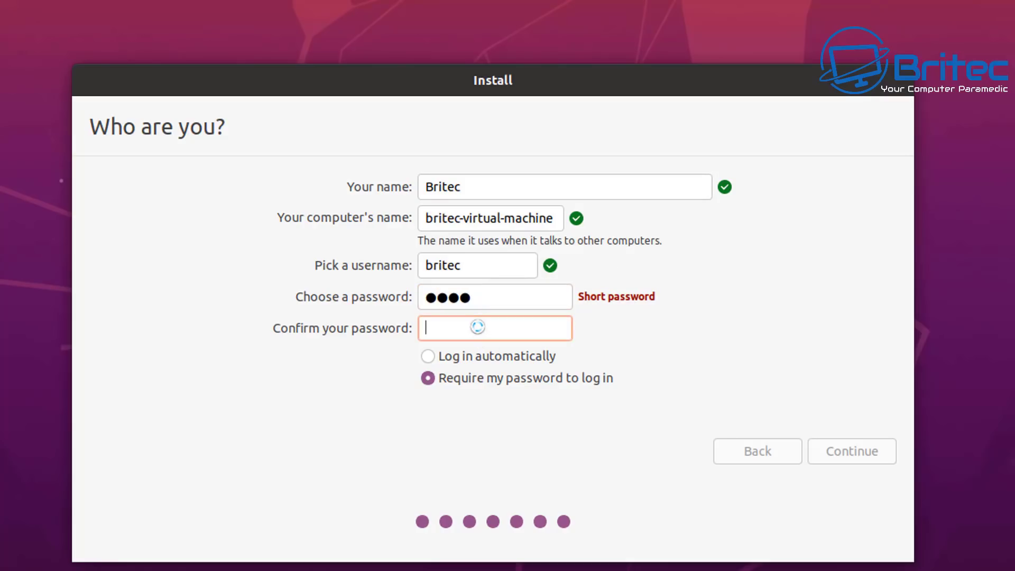
text(1234)
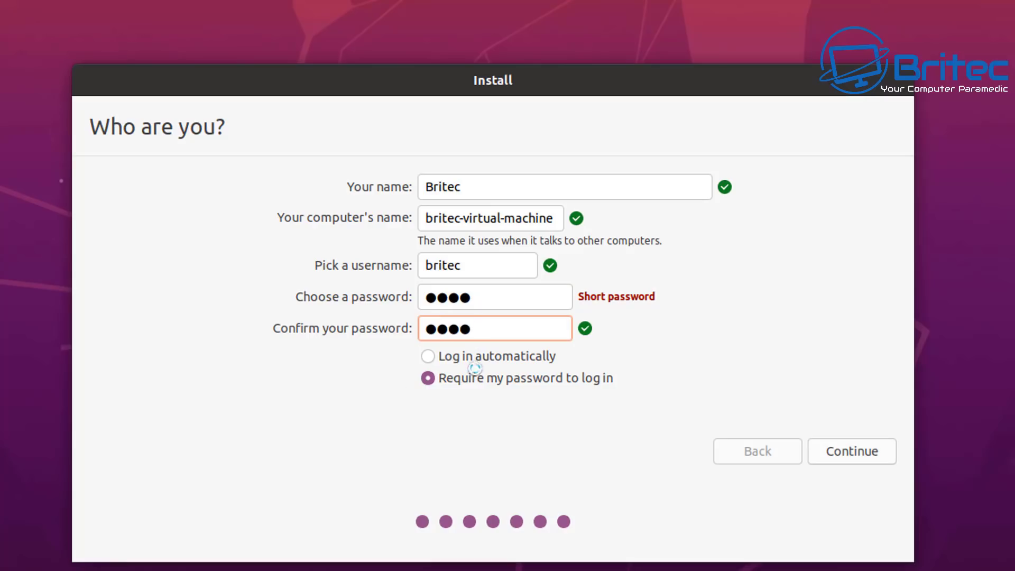
click(430, 355)
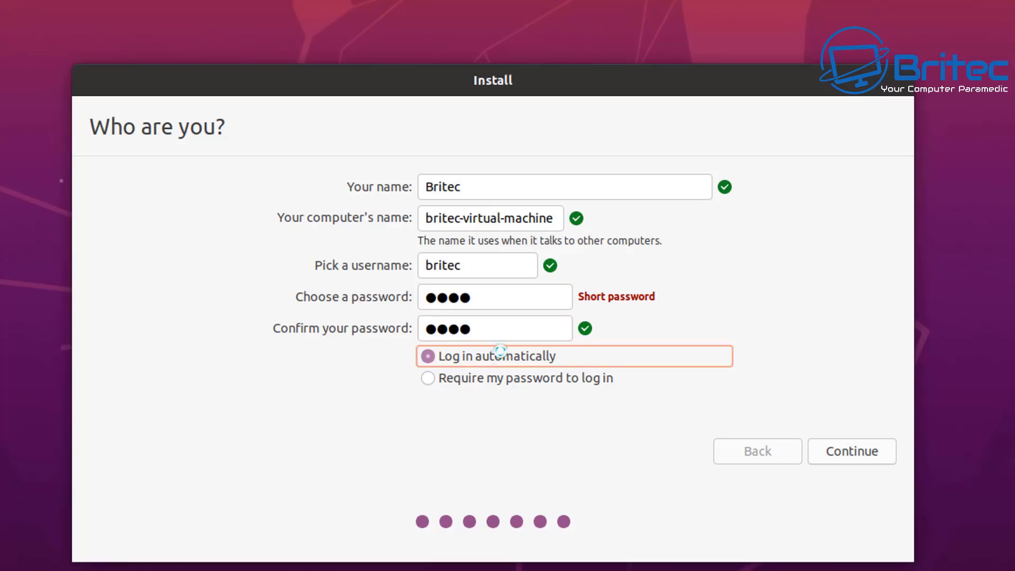
click(437, 378)
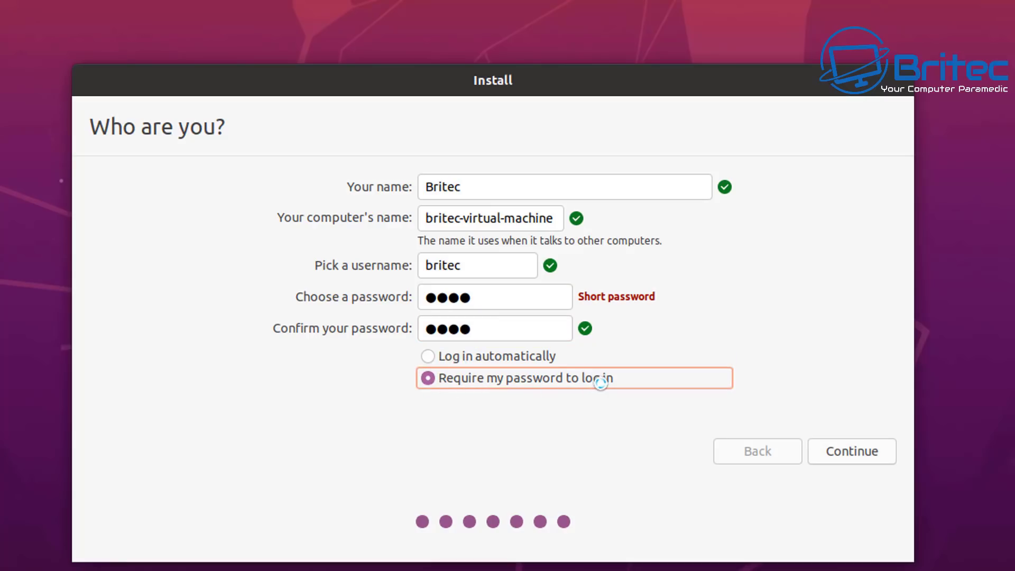
click(427, 356)
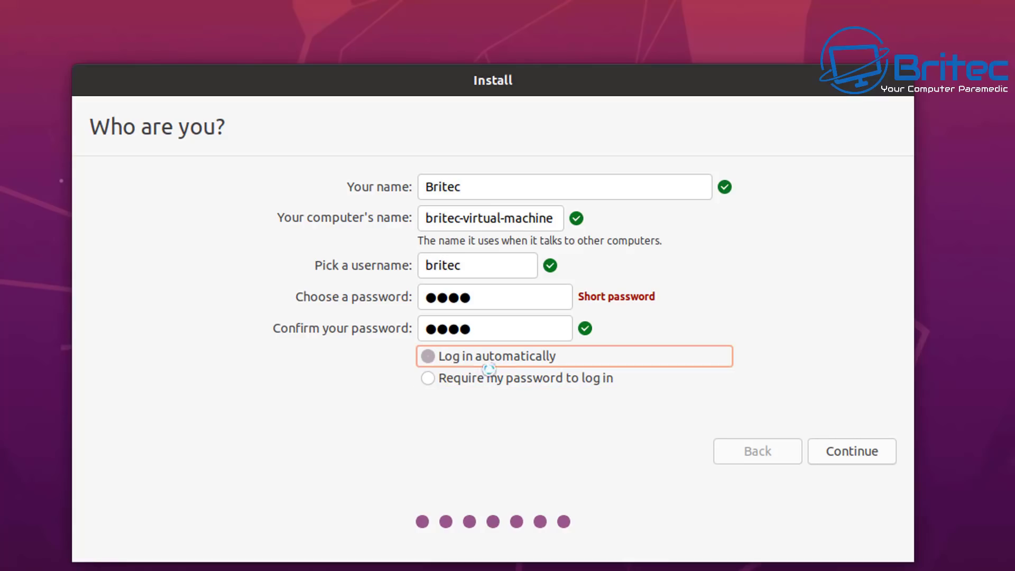
click(848, 458)
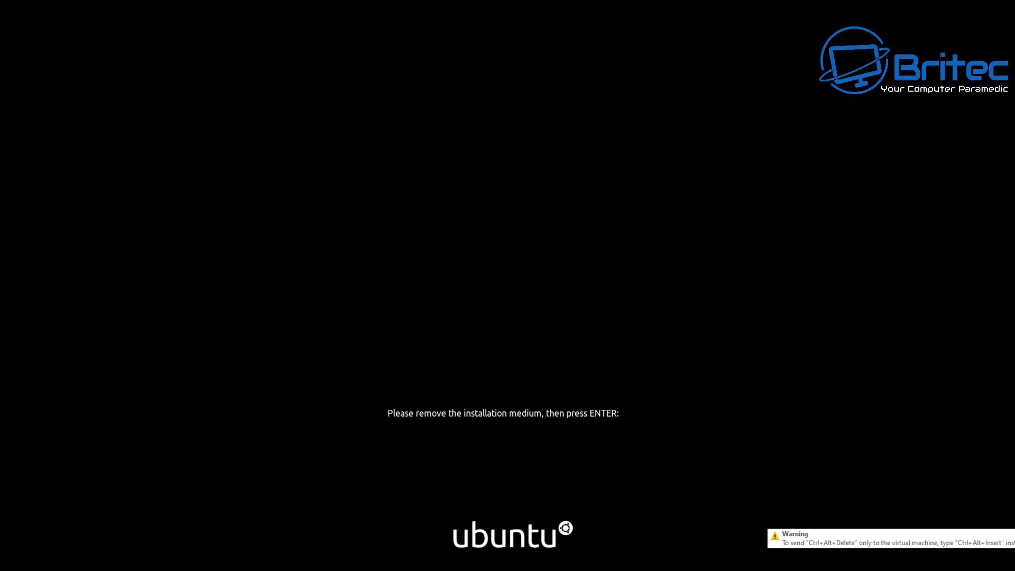
- Confirm the installation medium is removed so Ubuntu reboots into the new desktop
key(Return)
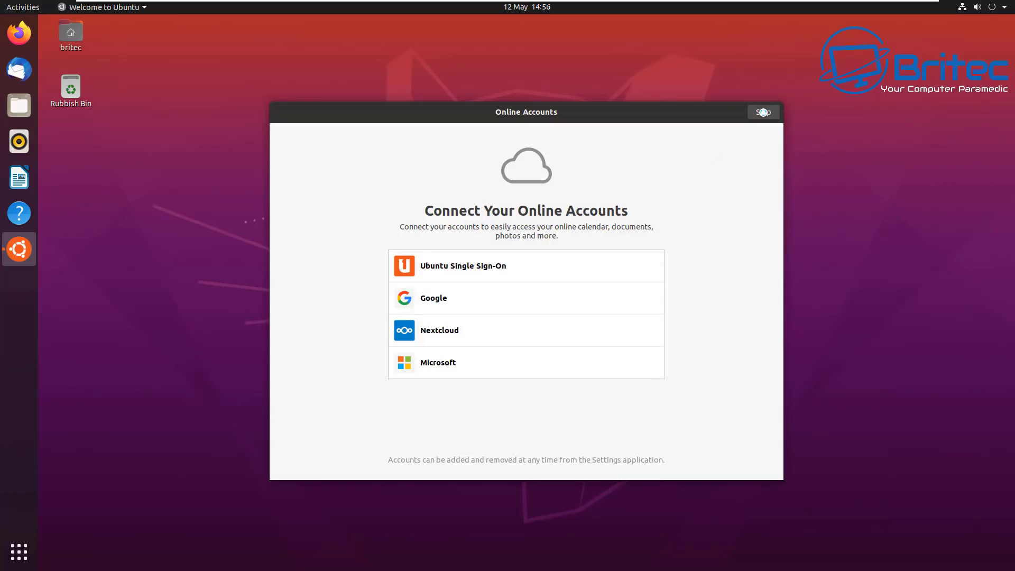
- Skip online accounts and Livepatch, decline sending system info, and leave Location Services off
click(762, 112)
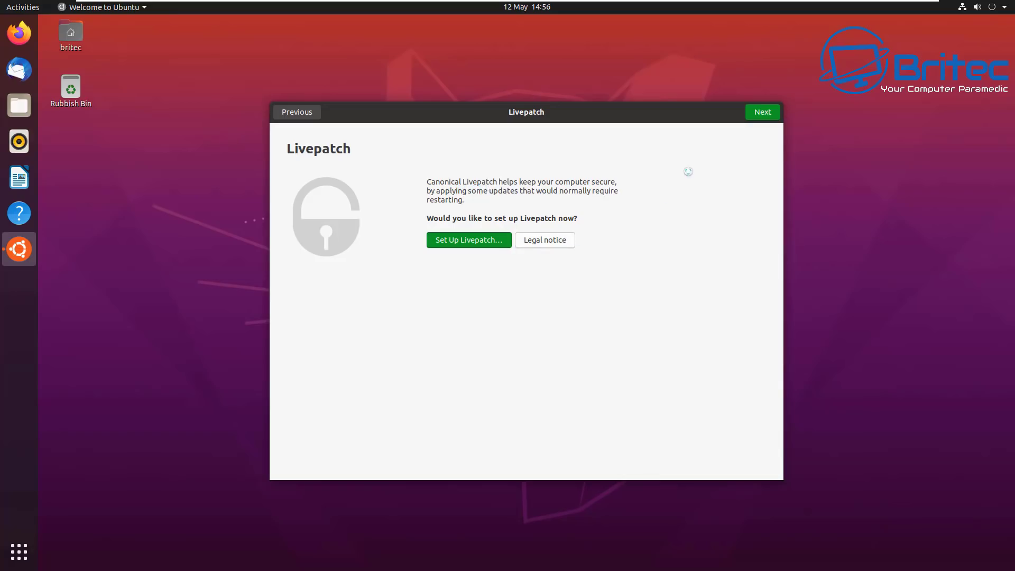
click(762, 113)
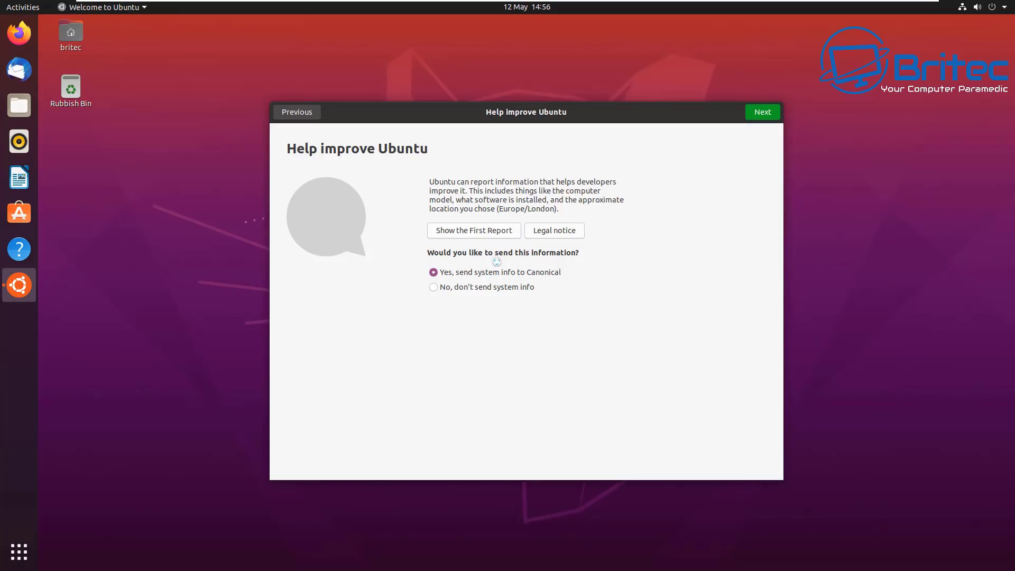
click(434, 287)
click(758, 115)
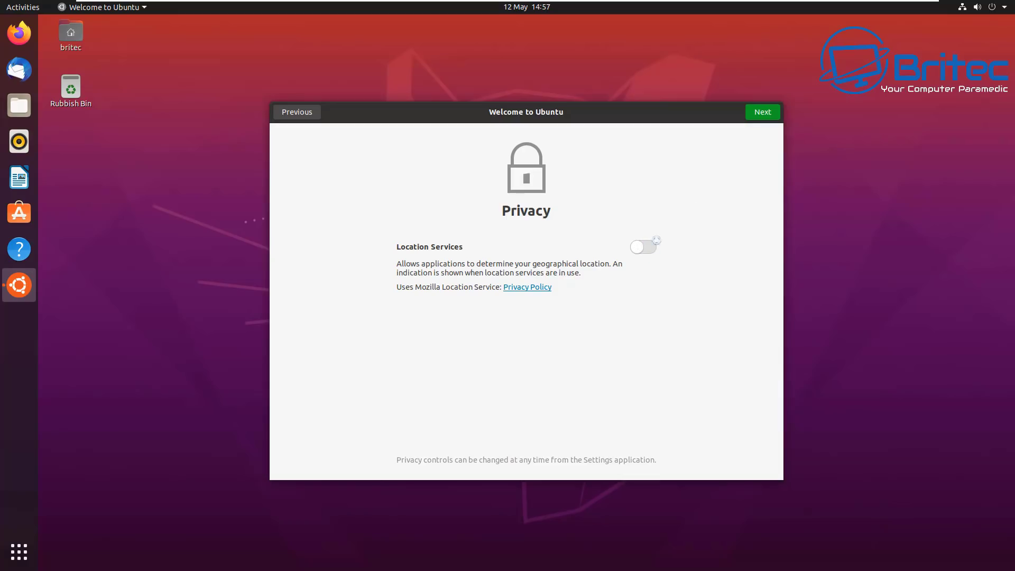
click(759, 113)
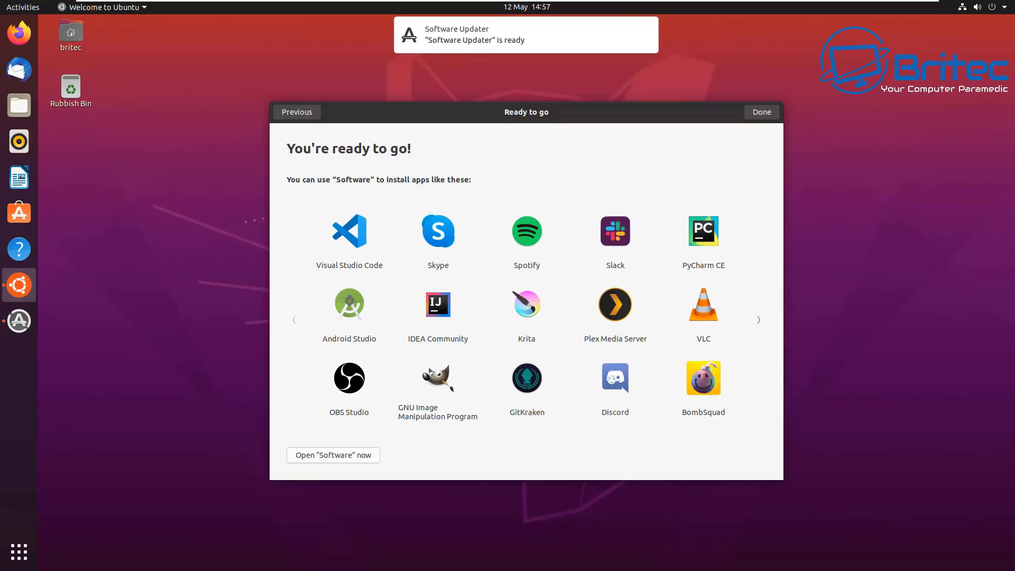
- Page past the suggested apps, close the welcome wizard and install the available software updates
click(759, 319)
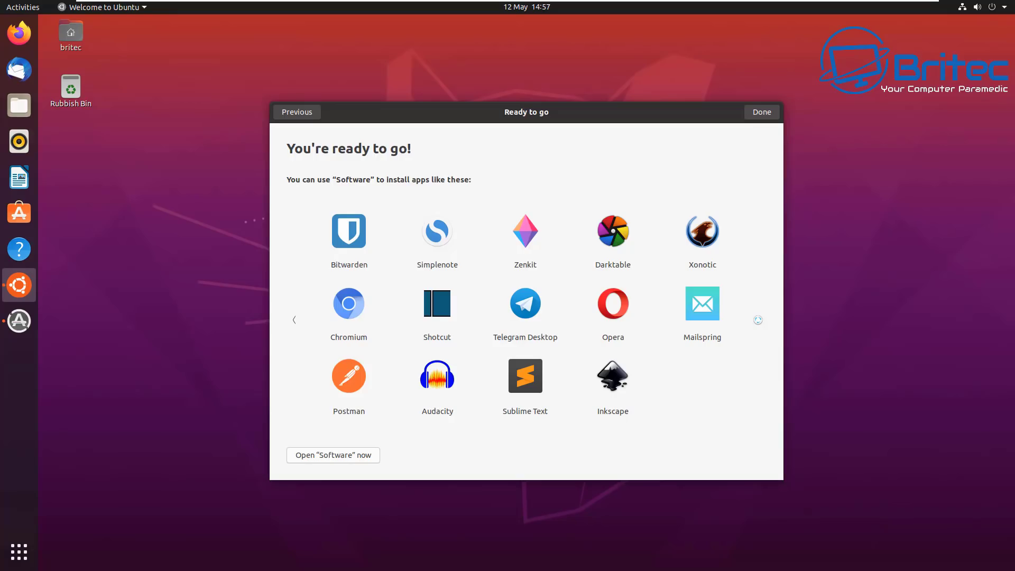
click(761, 111)
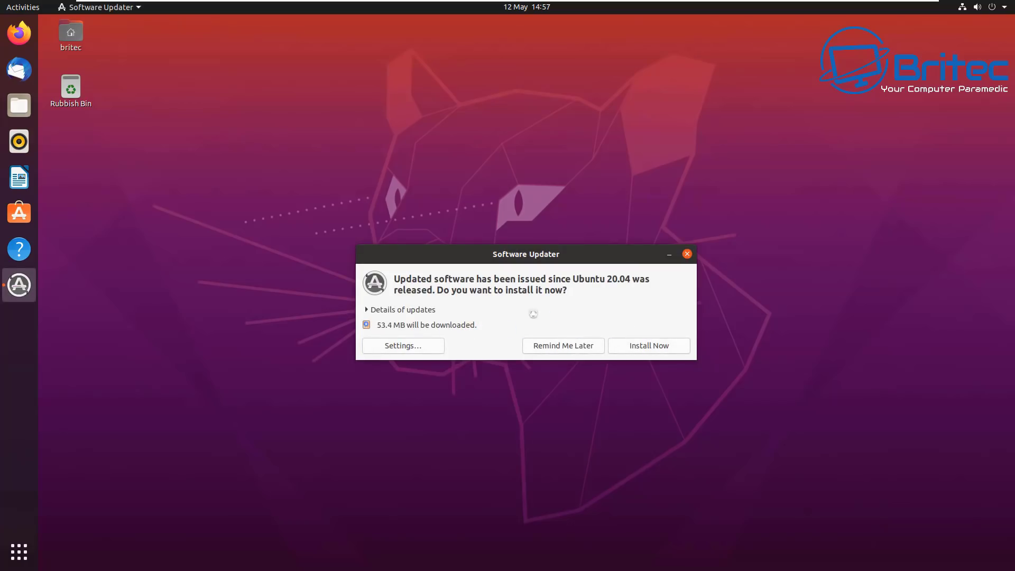
click(641, 346)
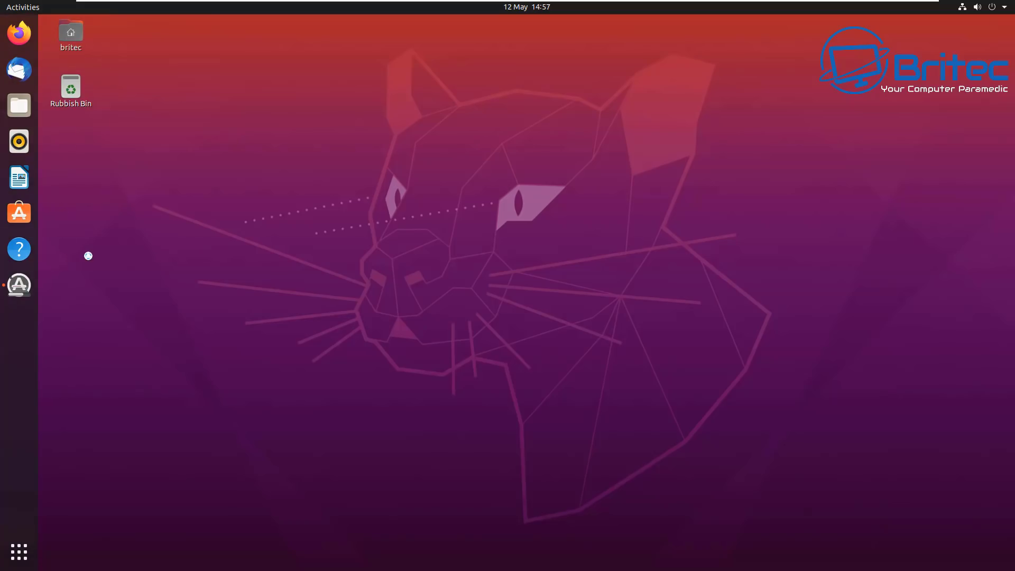
- Show the applications grid and scroll through both pages of installed apps
click(21, 553)
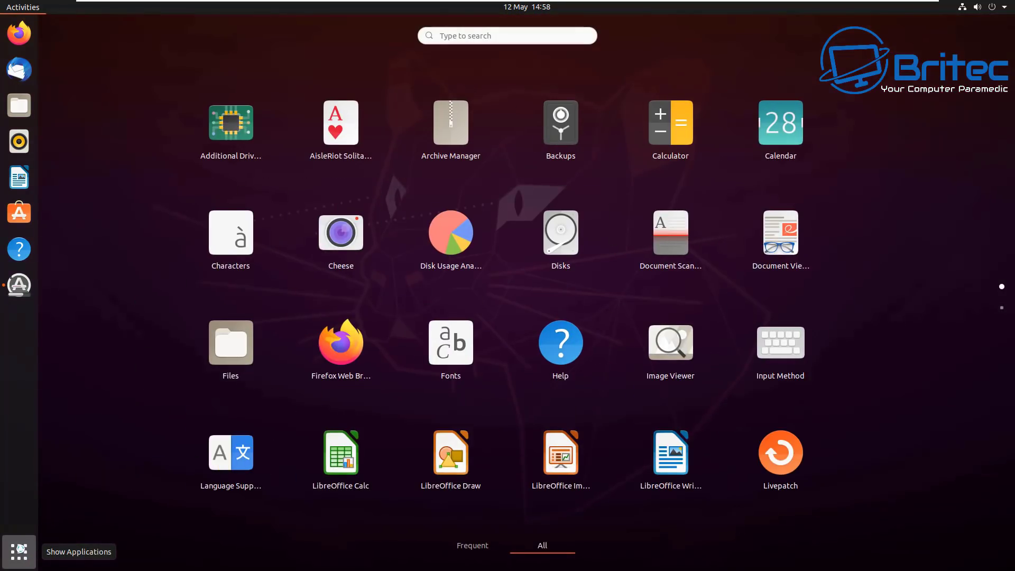
click(13, 550)
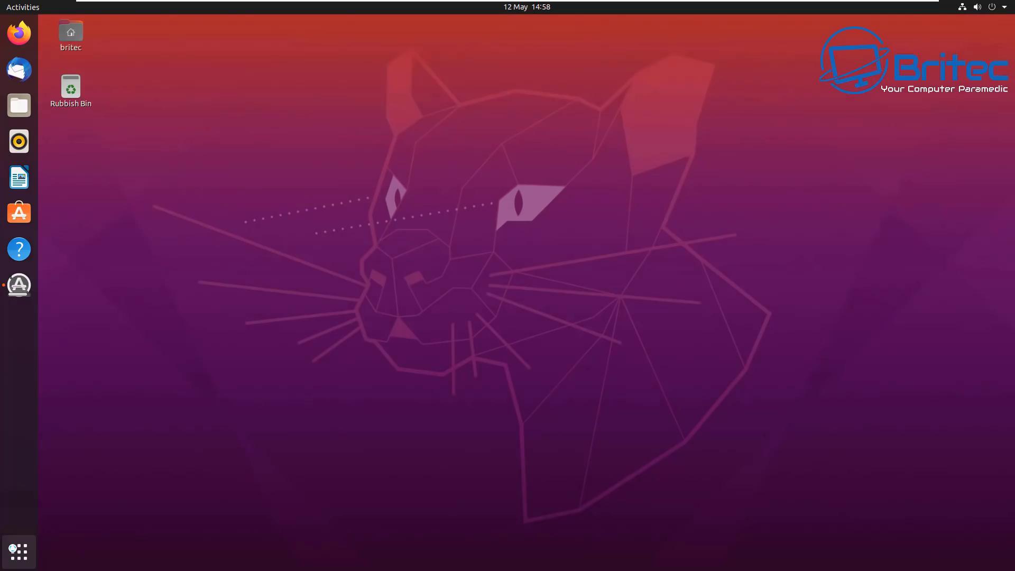
click(13, 548)
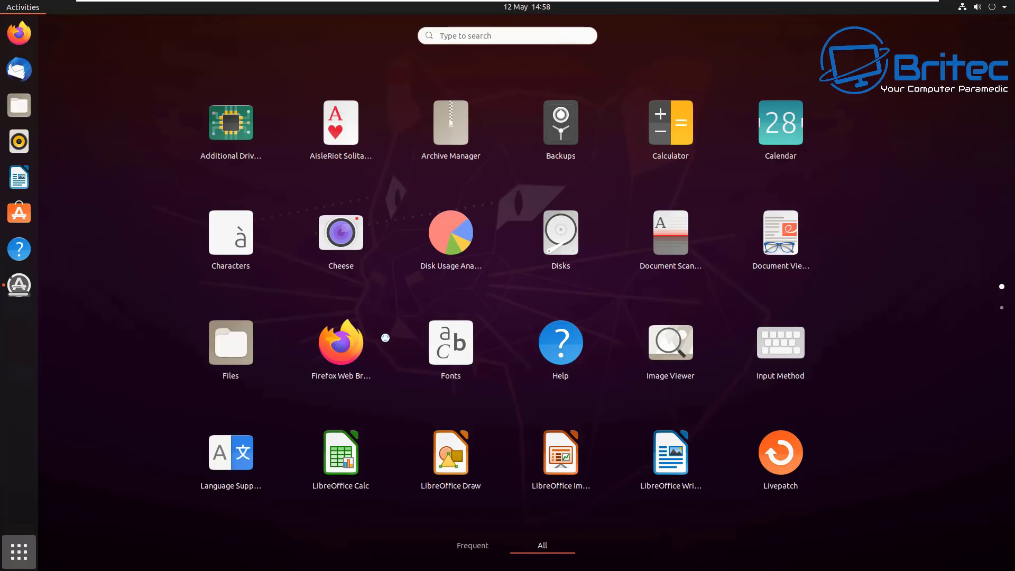
scroll(385, 338, down, 1)
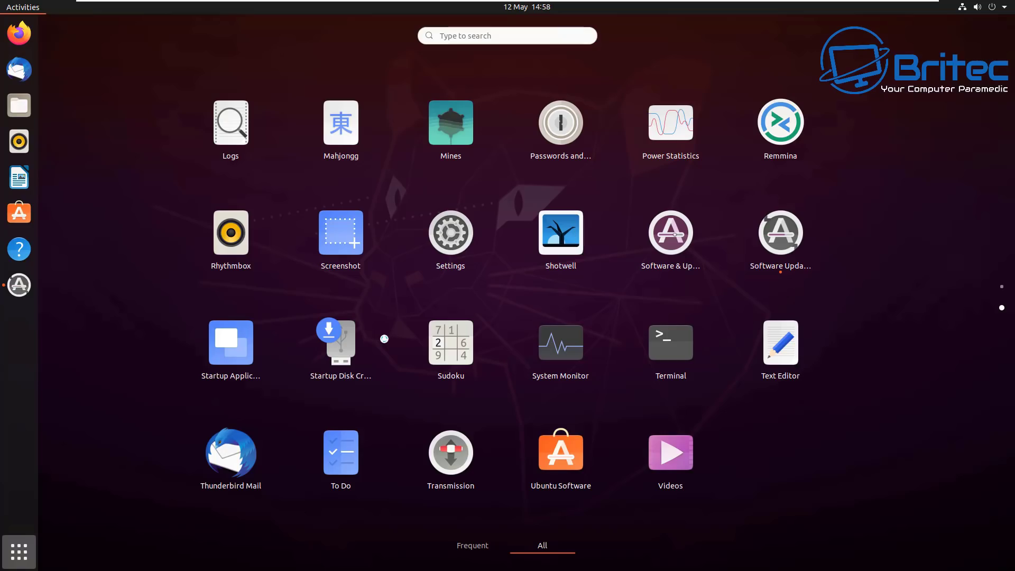
scroll(384, 338, up, 1)
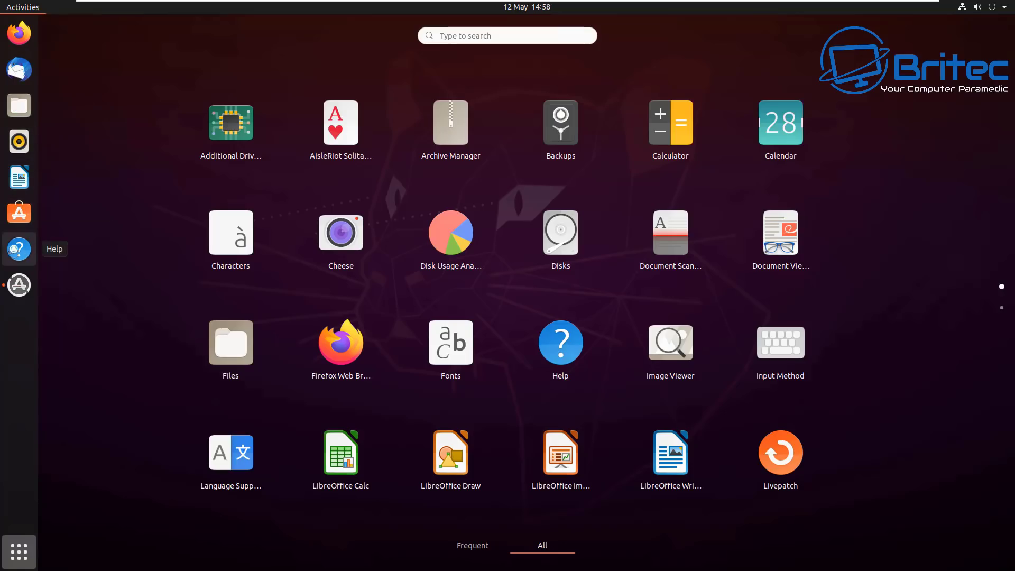
- Launch Ubuntu Software and browse its Games category
click(19, 213)
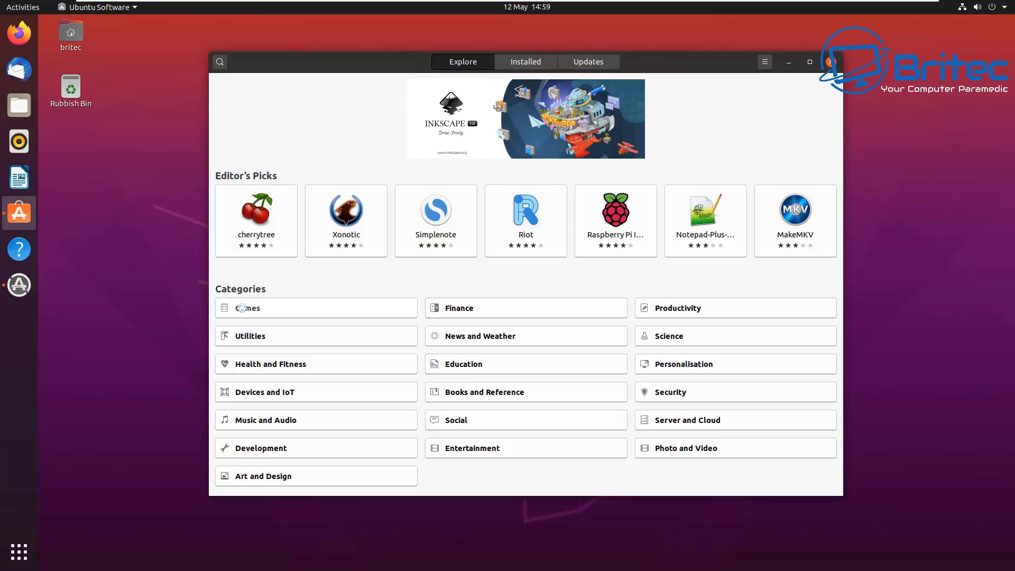
click(242, 308)
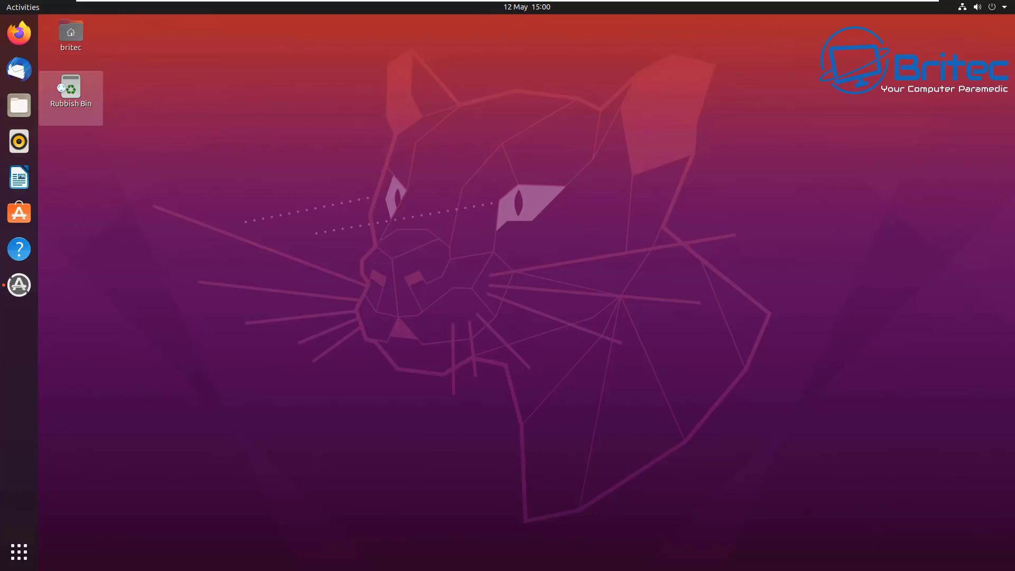
- Centre the Files window, check the empty Documents, Downloads and Pictures folders, then close it
click(21, 105)
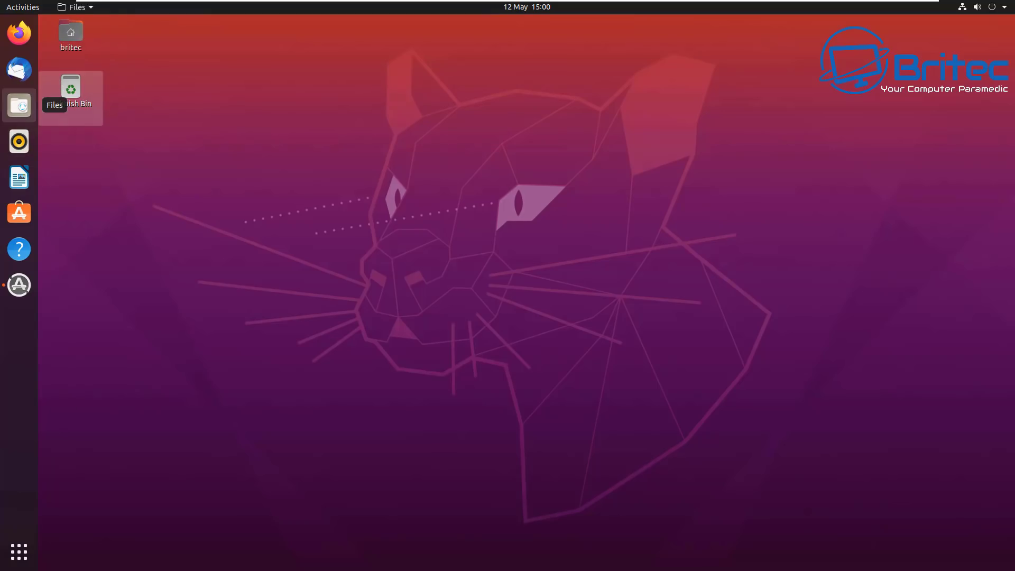
drag(268, 114, 489, 143)
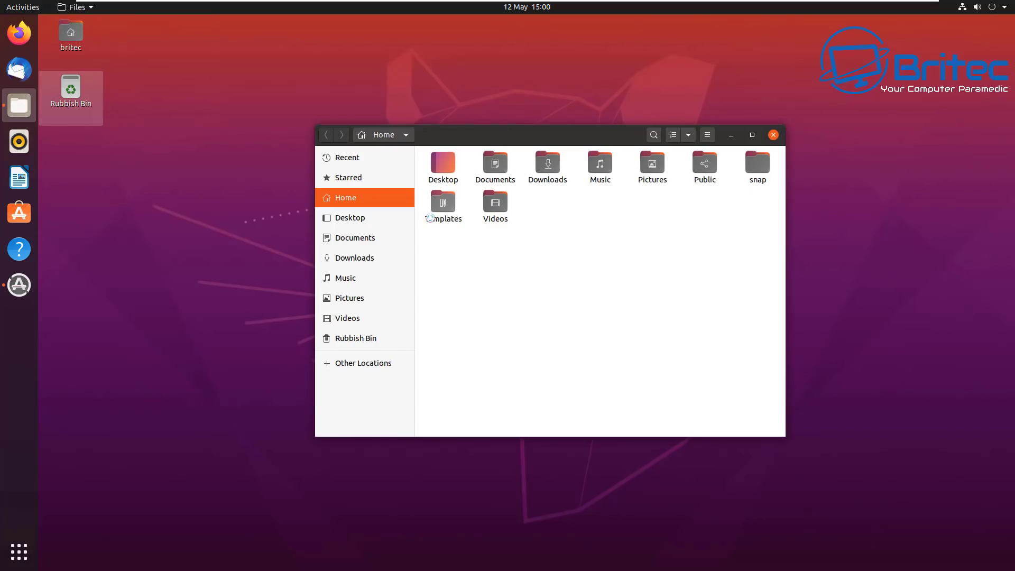
click(352, 239)
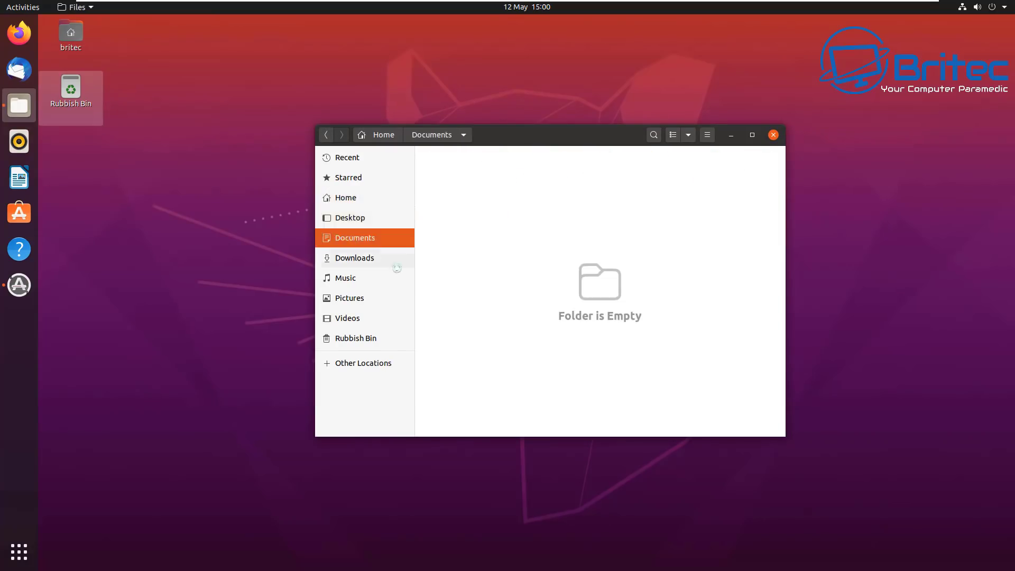
click(362, 259)
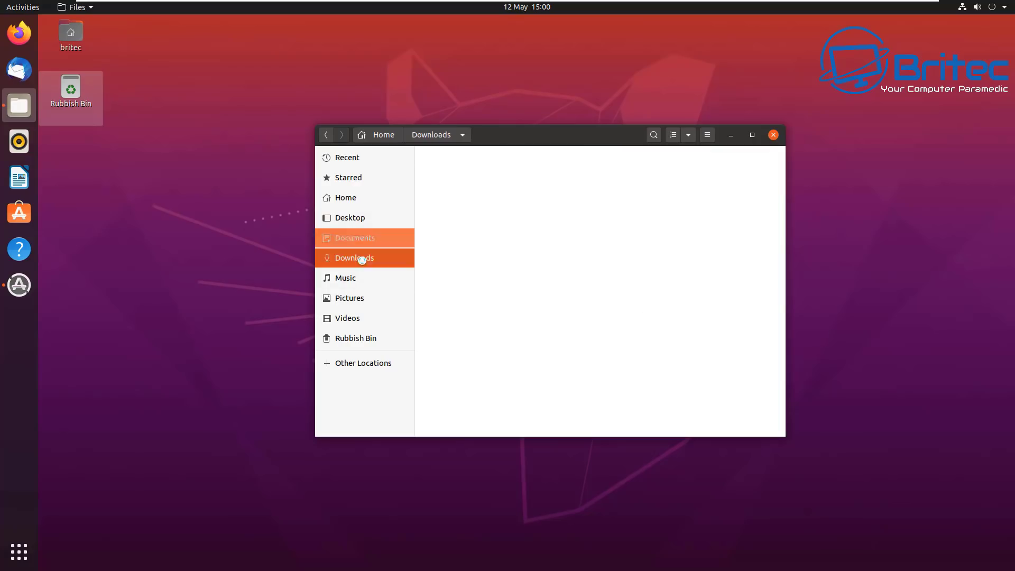
click(364, 299)
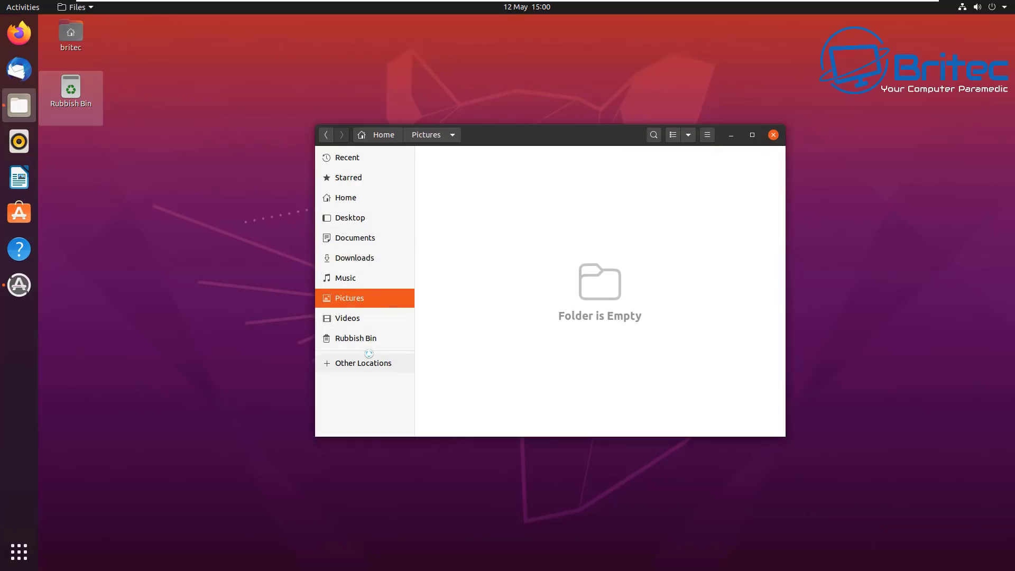
click(775, 135)
- Open a terminal in the Desktop folder from the desktop menu, centre it, then close it
right_click(487, 230)
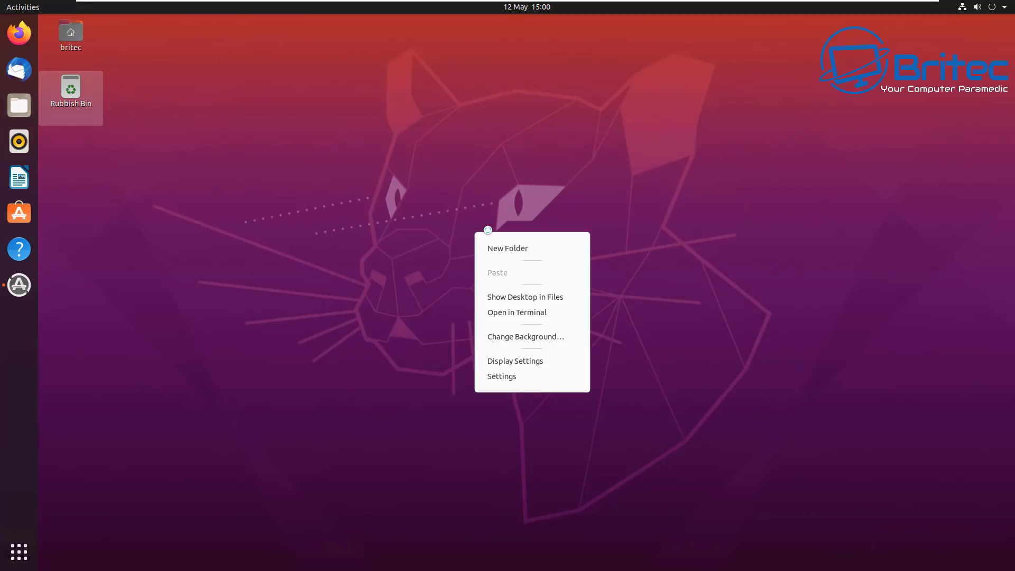
click(499, 312)
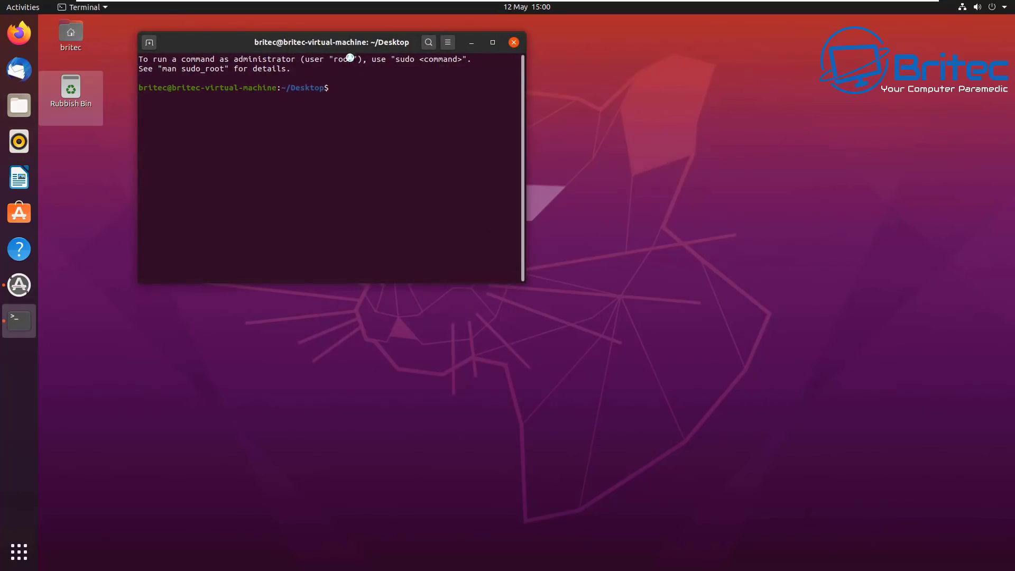
drag(344, 40, 516, 181)
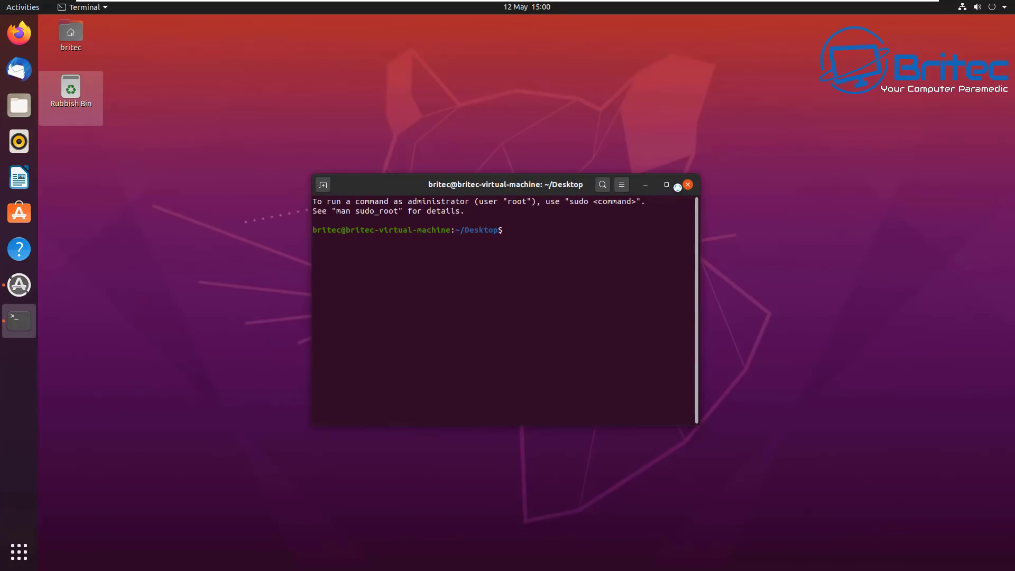
click(687, 184)
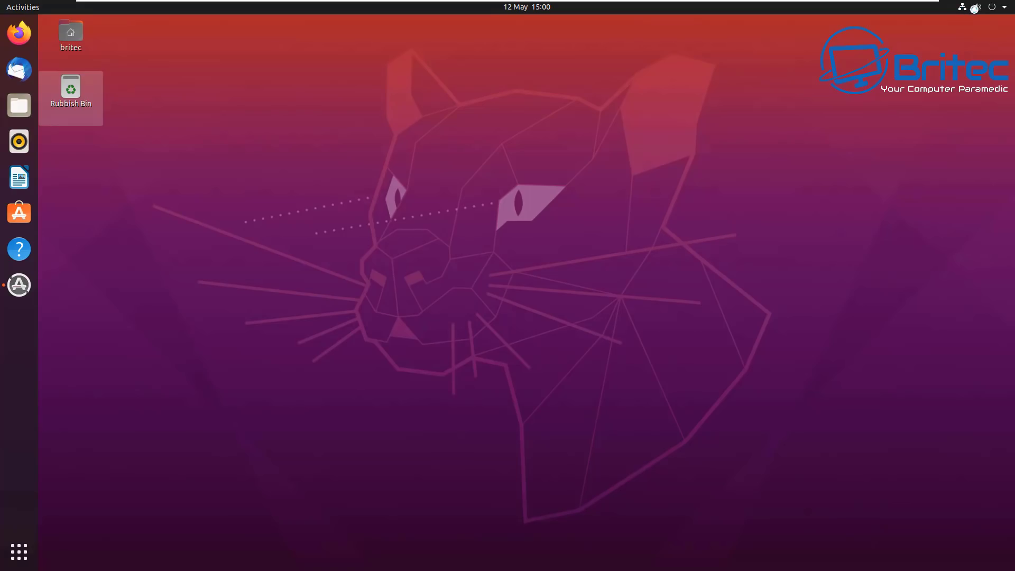
- Reveal the Log Out, Suspend and Power Off choices in the system menu, then dismiss them
click(1003, 9)
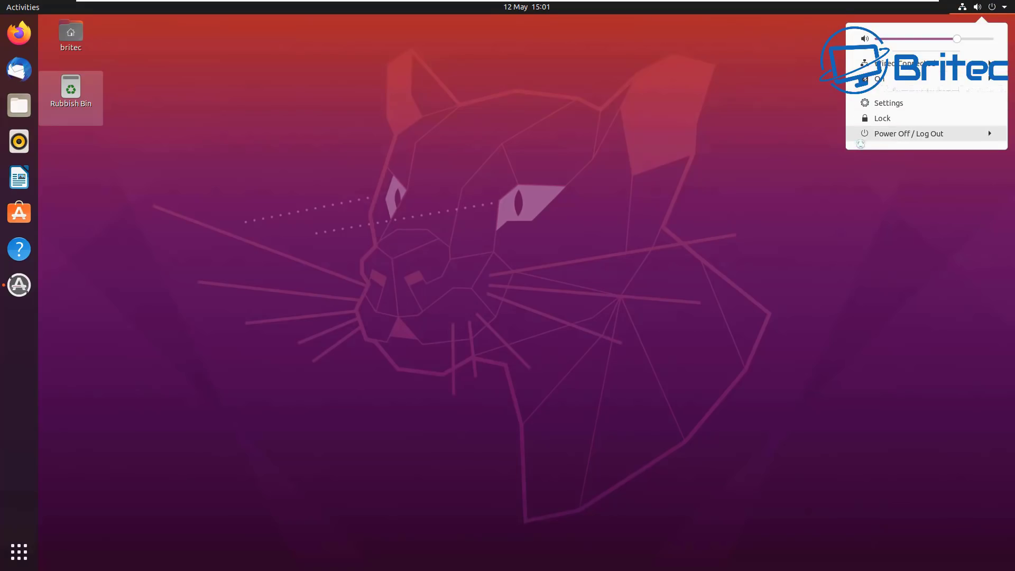
click(827, 155)
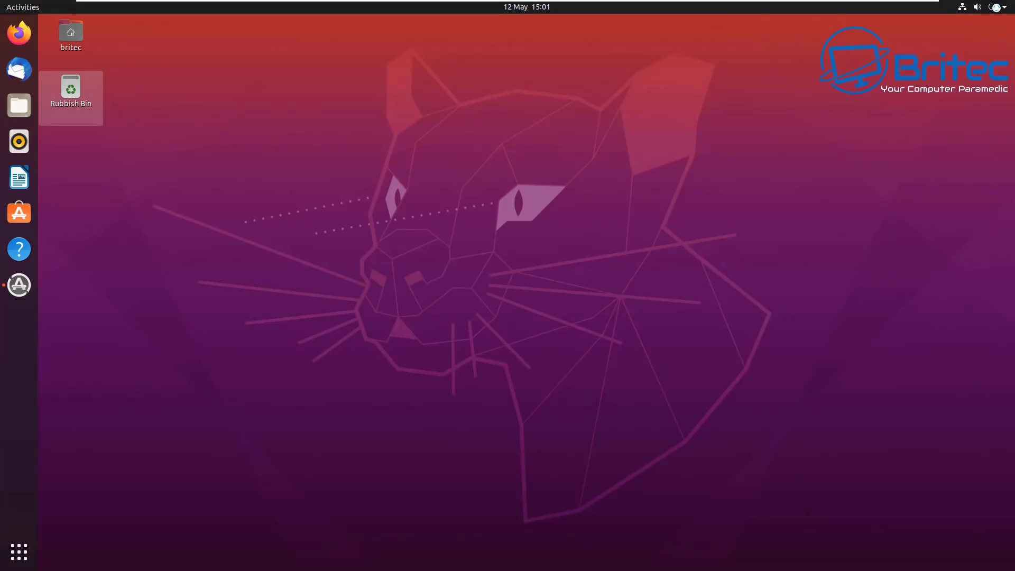
click(994, 9)
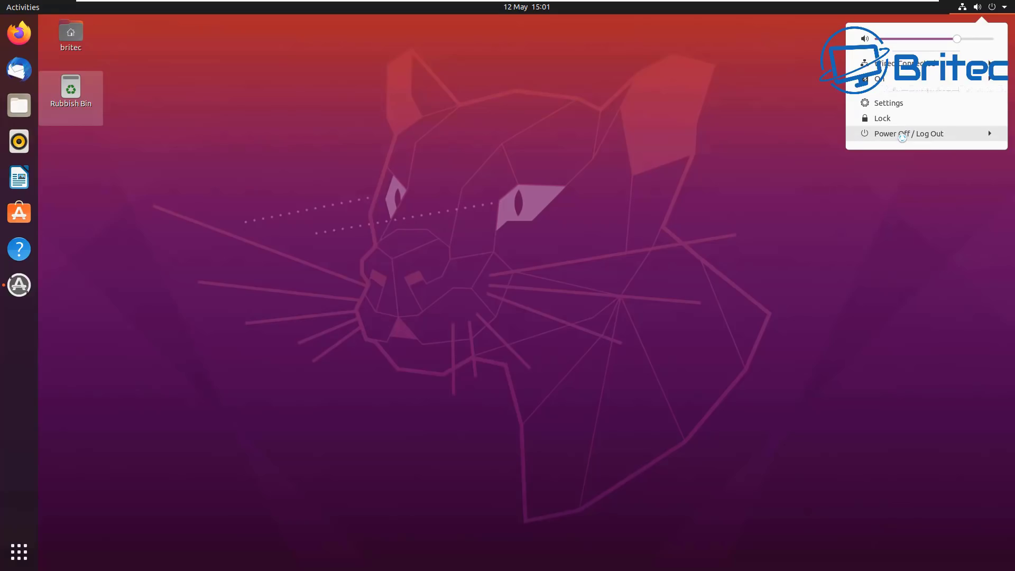
click(902, 137)
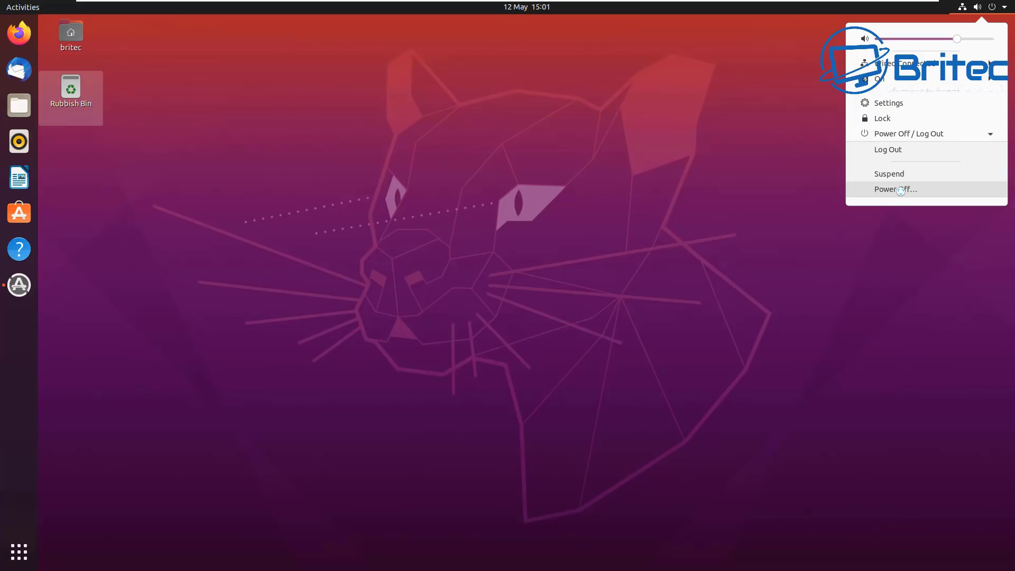
click(807, 216)
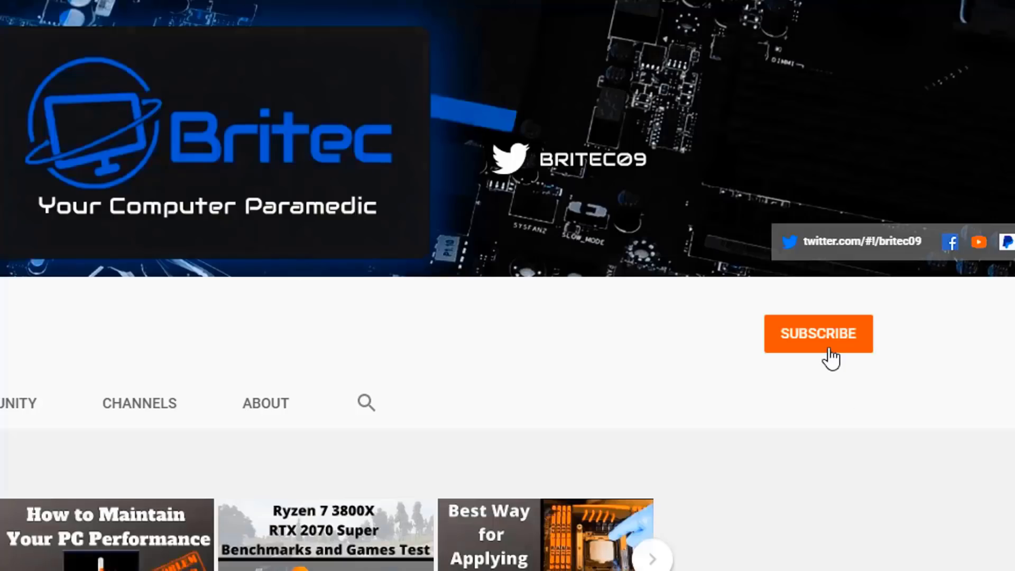
- Subscribe to the Britec channel and set its notification bell to All
click(830, 355)
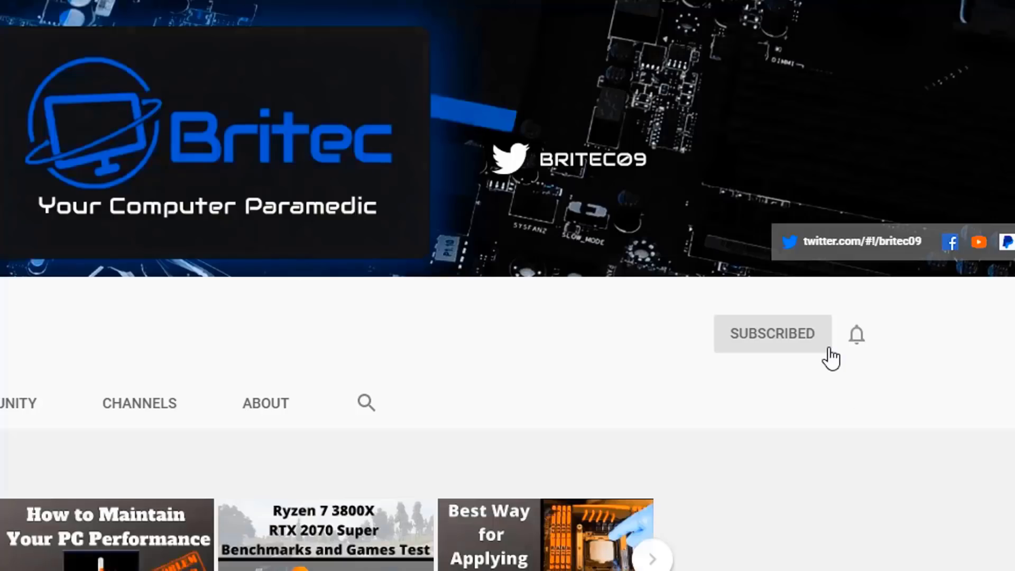
click(857, 339)
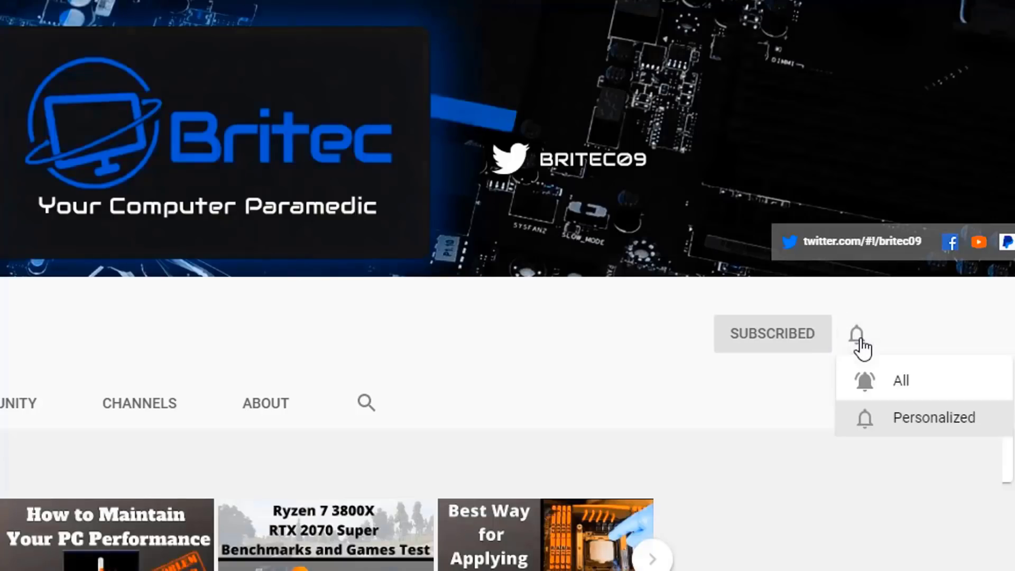
click(883, 387)
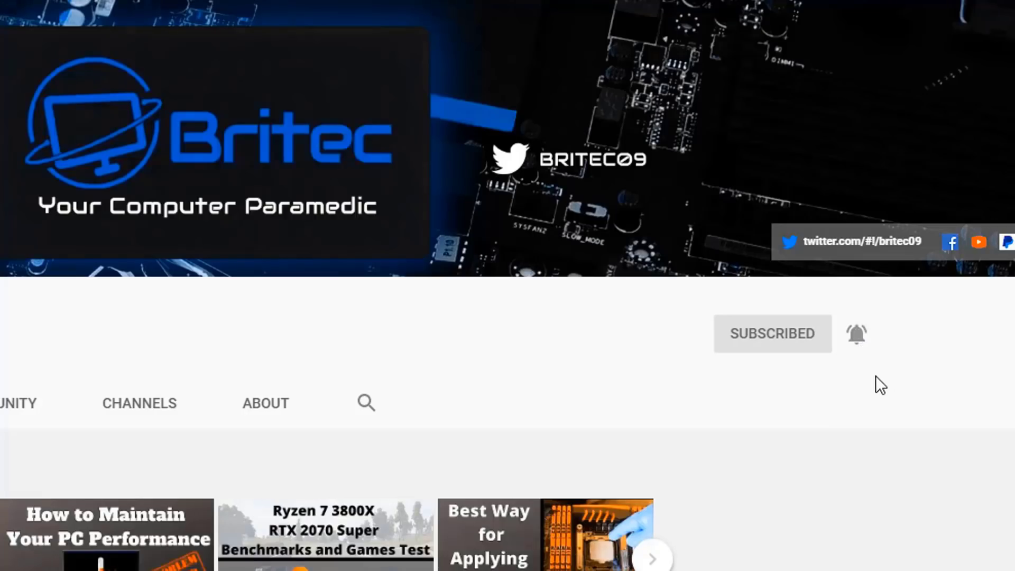